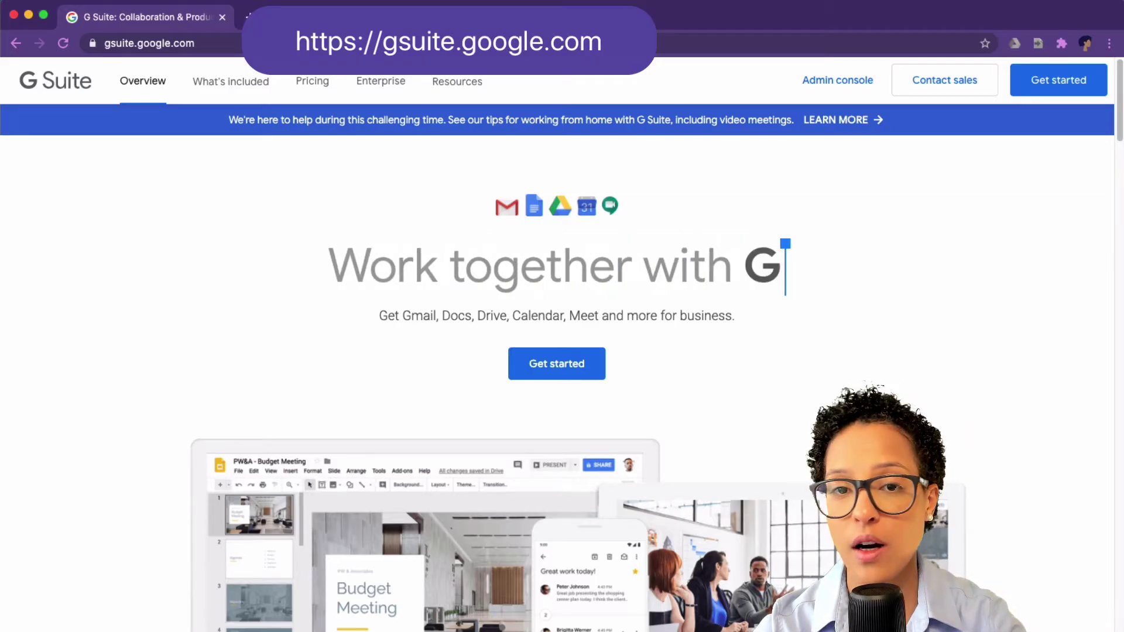
Step: Open the What's included menu on gsuite.google.com to list the included apps
{"action": "left_click", "coordinate": [244, 89]}
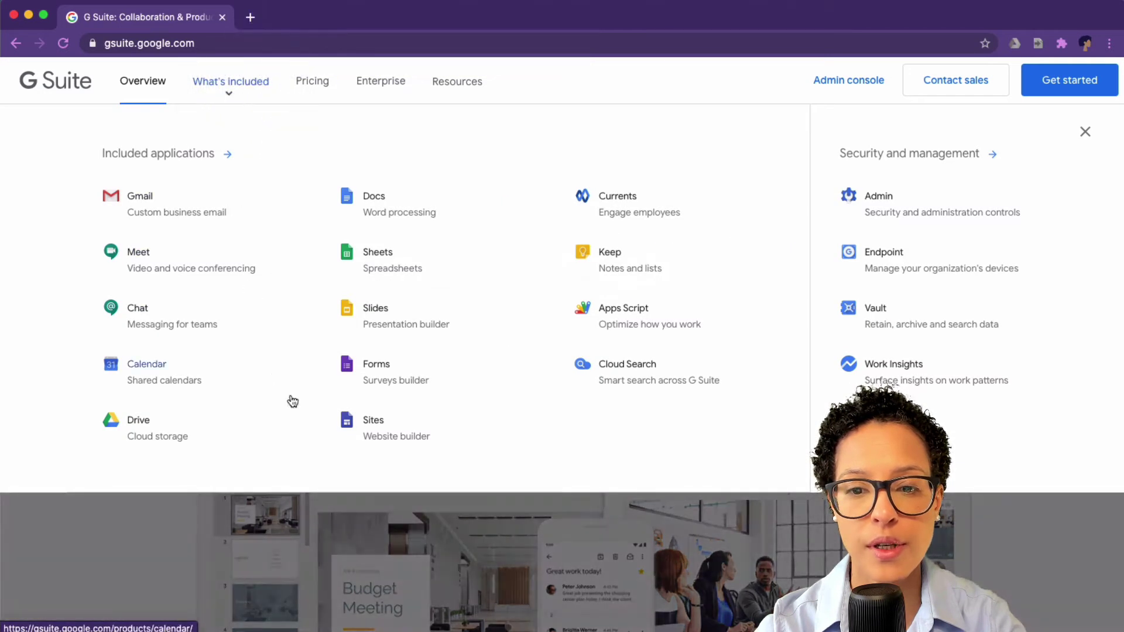
Step: Go to the Google Sites product page and read down to the City of Los Angeles testimonial
{"action": "left_click", "coordinate": [390, 445]}
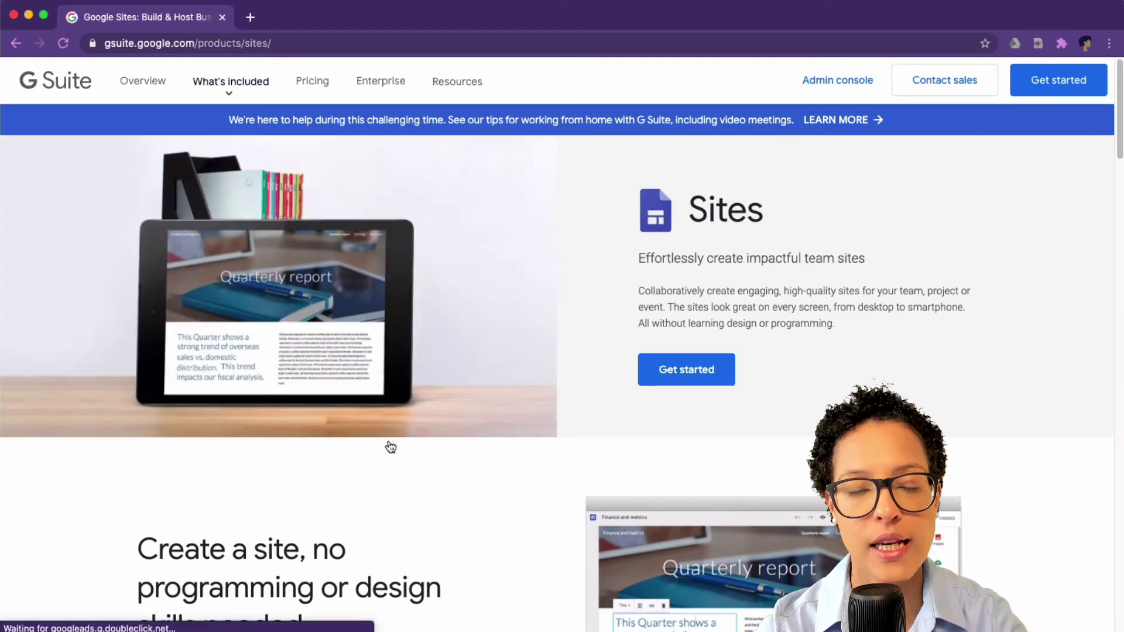
{"action": "scroll", "coordinate": [562, 459], "scroll_direction": "down", "scroll_amount": 3}
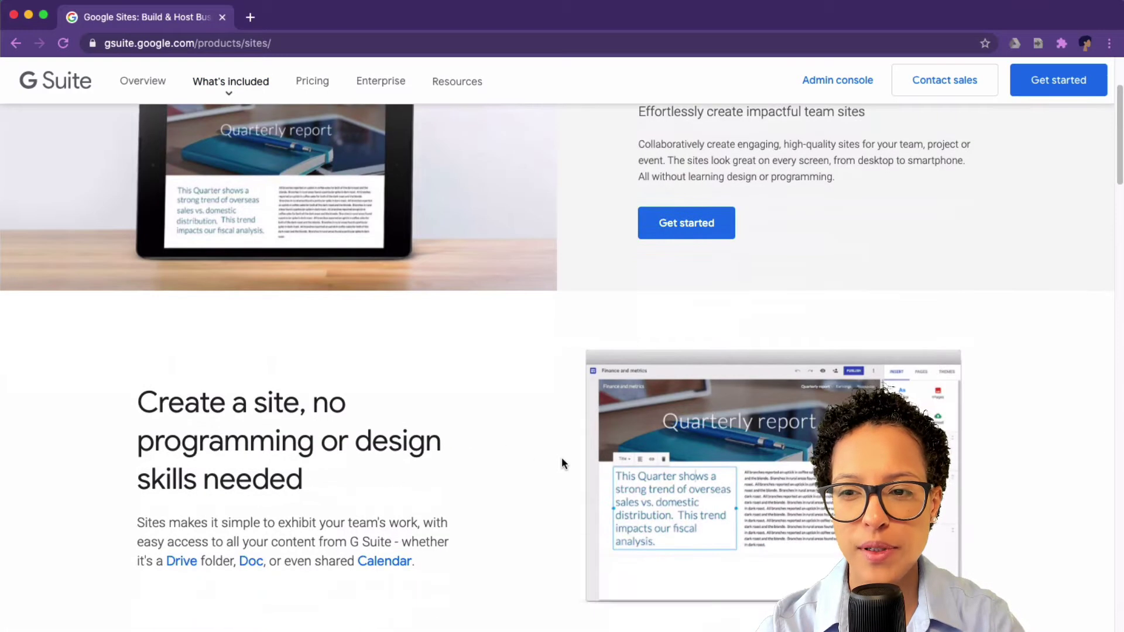
{"action": "scroll", "coordinate": [554, 459], "scroll_direction": "down", "scroll_amount": 2}
{"action": "scroll", "coordinate": [554, 462], "scroll_direction": "down", "scroll_amount": 2}
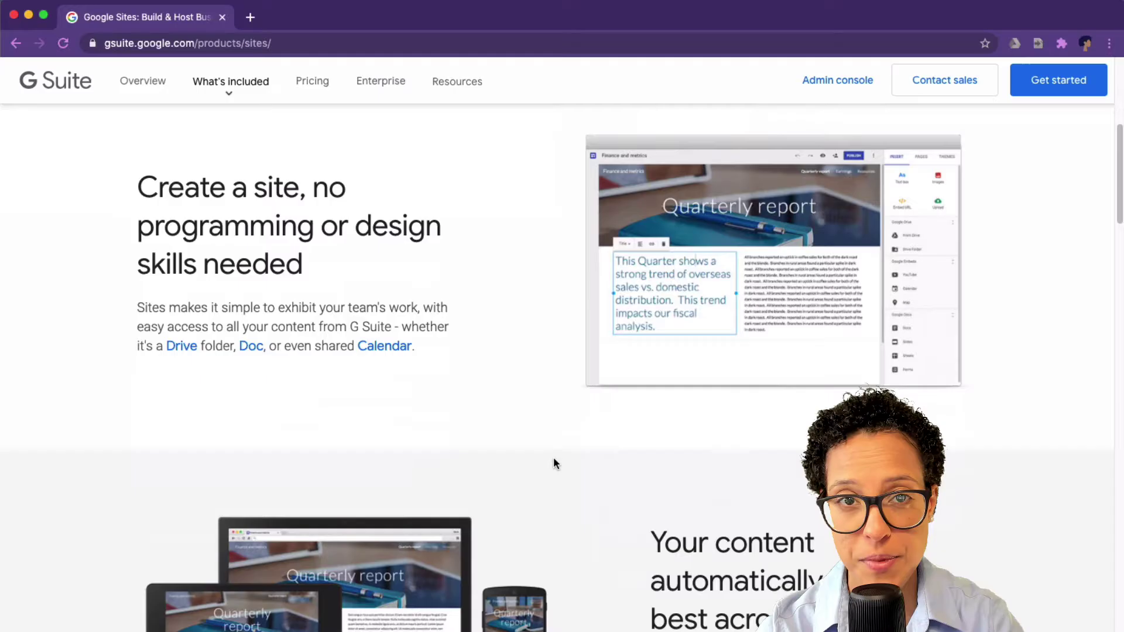
{"action": "scroll", "coordinate": [554, 462], "scroll_direction": "down", "scroll_amount": 3}
{"action": "scroll", "coordinate": [554, 464], "scroll_direction": "down", "scroll_amount": 5}
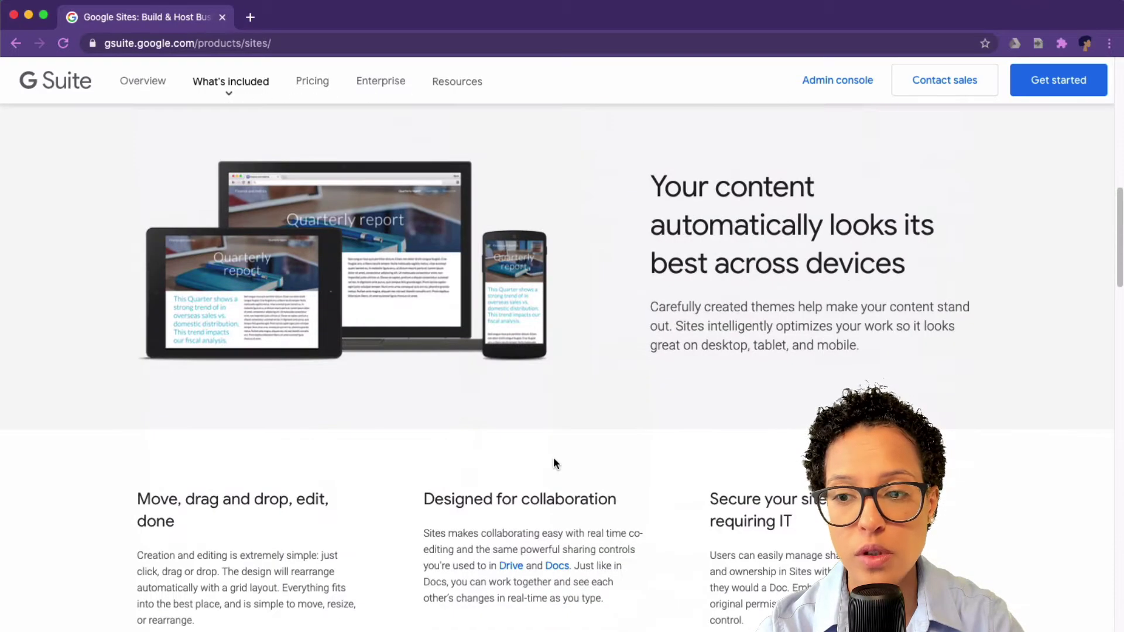
{"action": "scroll", "coordinate": [554, 463], "scroll_direction": "down", "scroll_amount": 6}
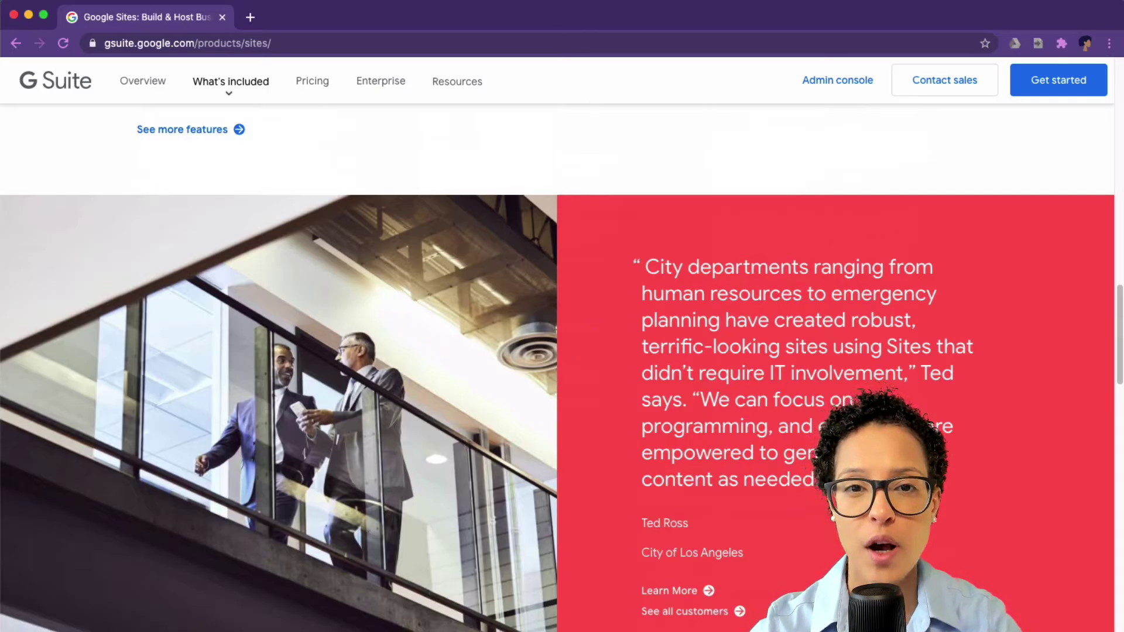
Step: Open Google Sites in a new tab through the Google apps grid
{"action": "left_click", "coordinate": [250, 17]}
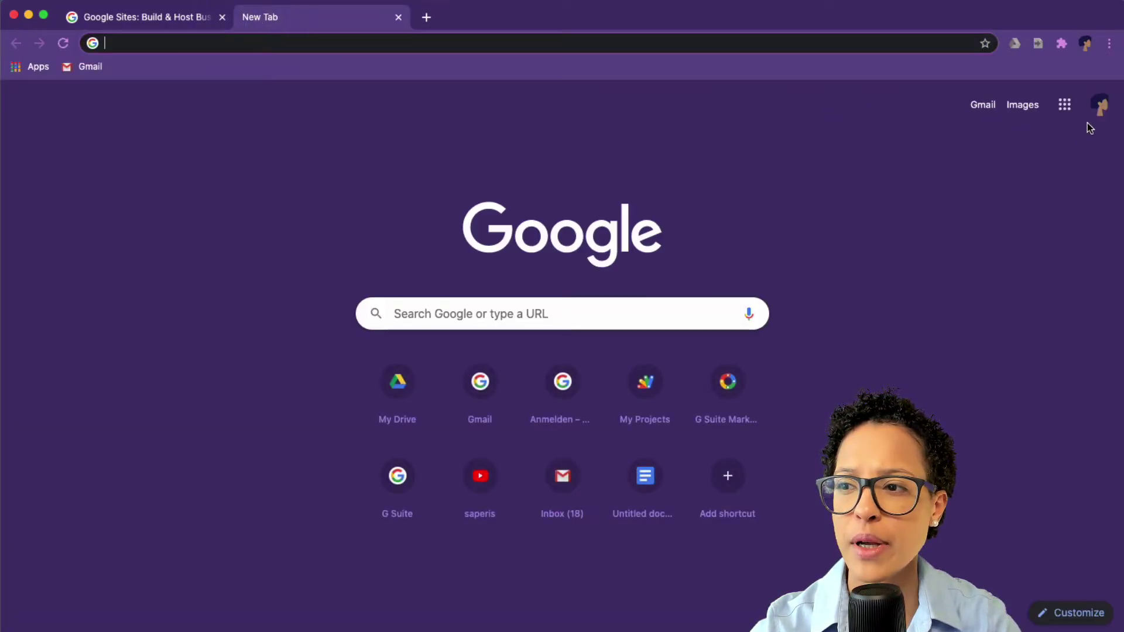
{"action": "left_click", "coordinate": [1066, 106]}
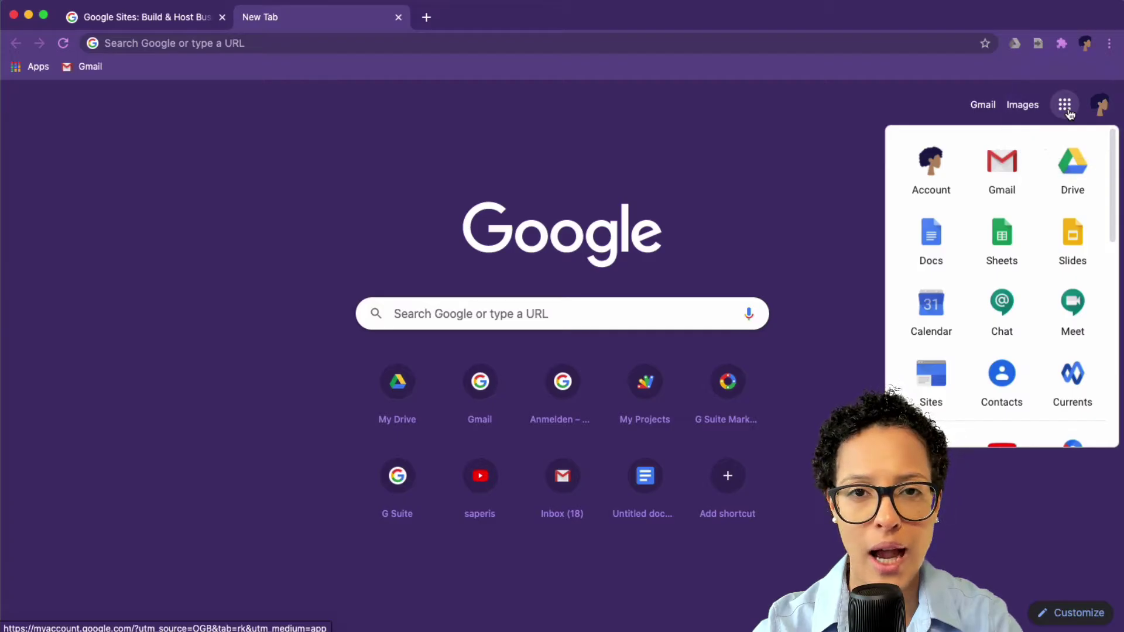
{"action": "left_click", "coordinate": [930, 378]}
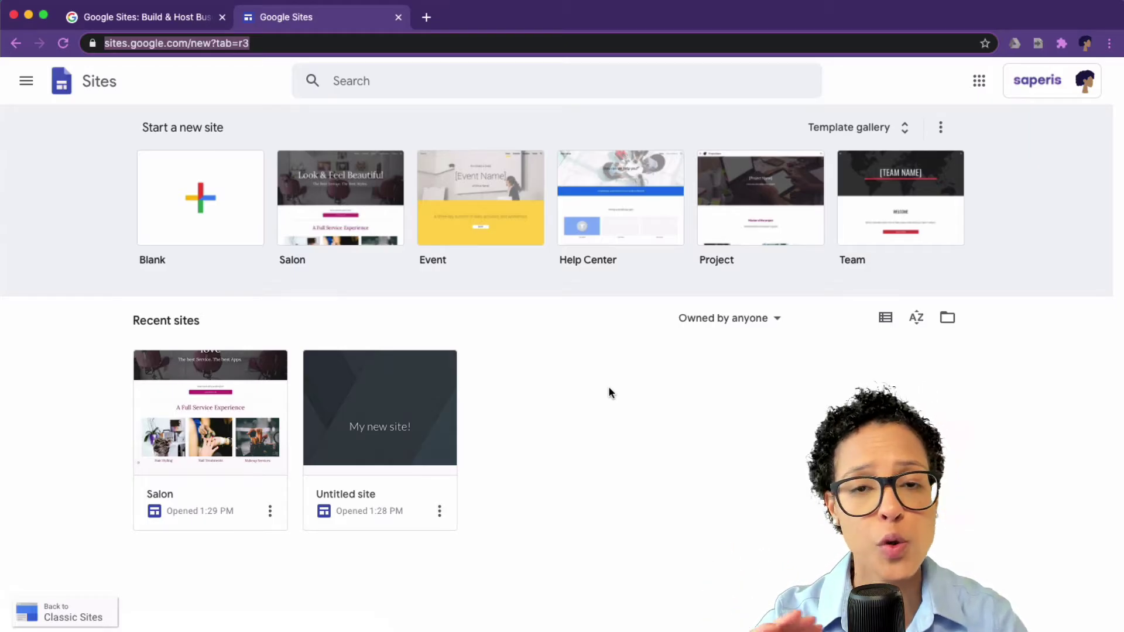
Step: Create a blank site titled 'Your new website!!!' with the Diplomat theme
{"action": "left_click", "coordinate": [211, 177]}
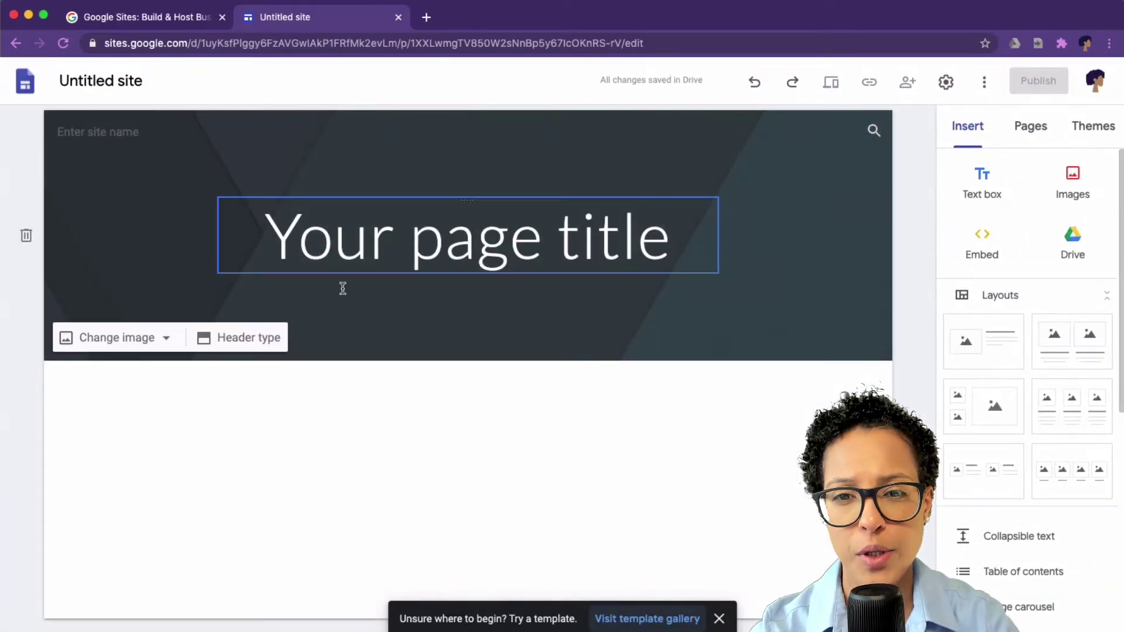
{"action": "left_click", "coordinate": [467, 250]}
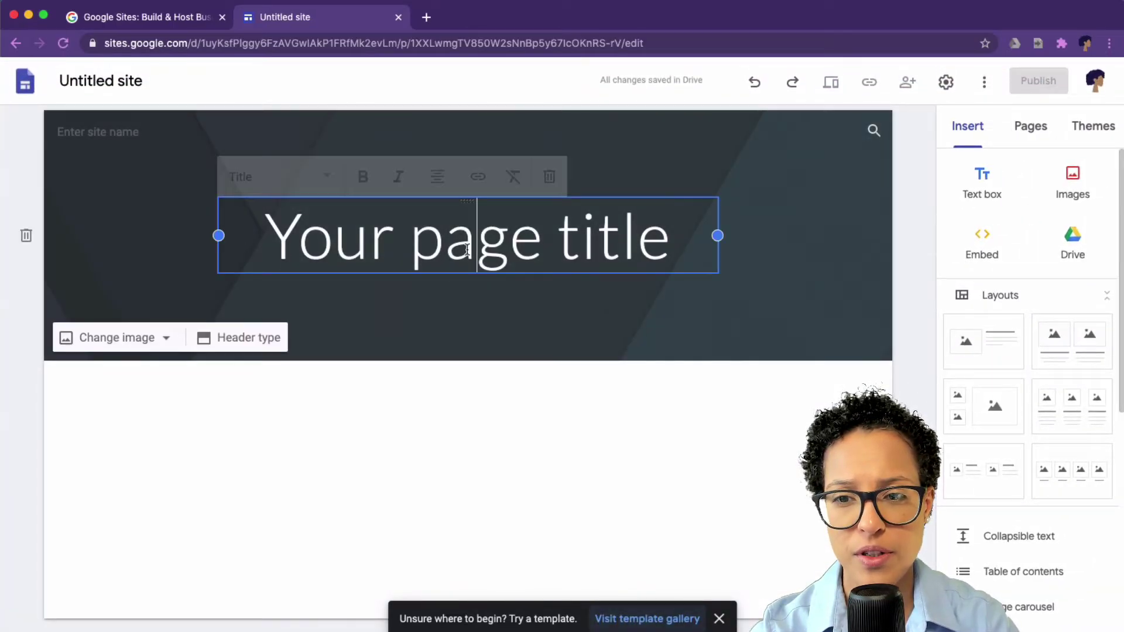
{"action": "double_click", "coordinate": [467, 249]}
{"action": "triple_click", "coordinate": [467, 249]}
{"action": "type", "text": "Your "}
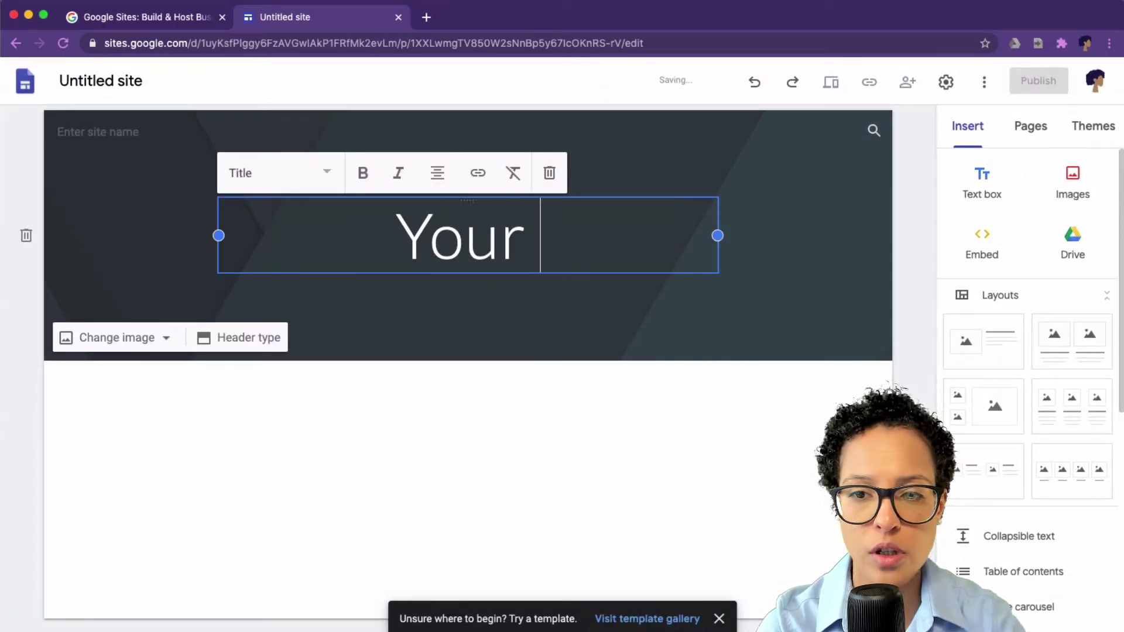
{"action": "type", "text": "new website"}
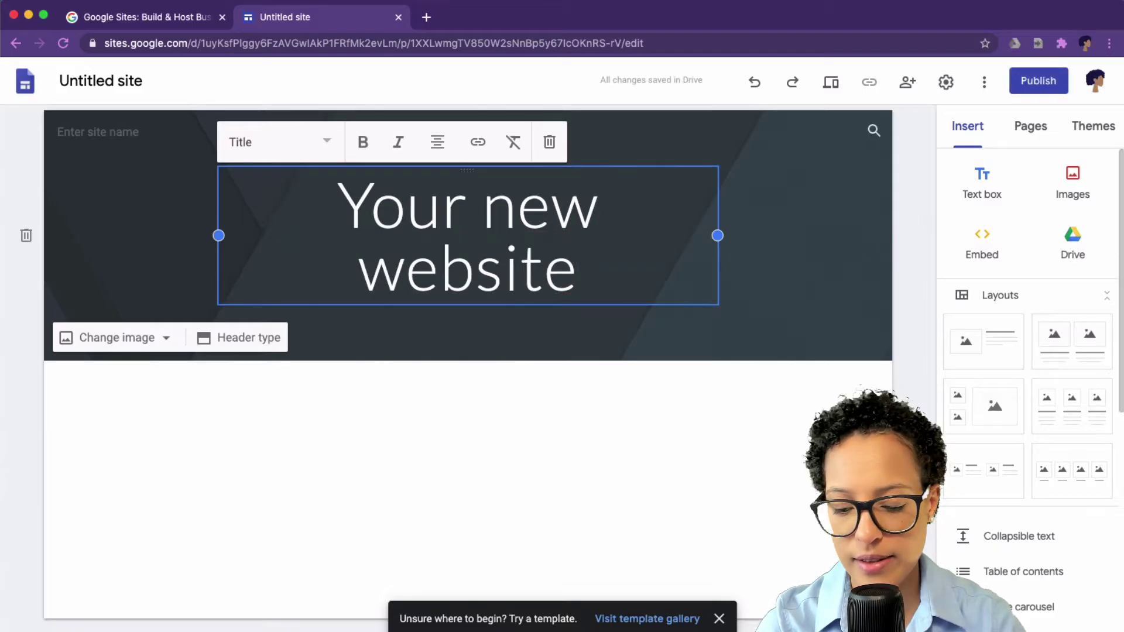
{"action": "type", "text": "!!!"}
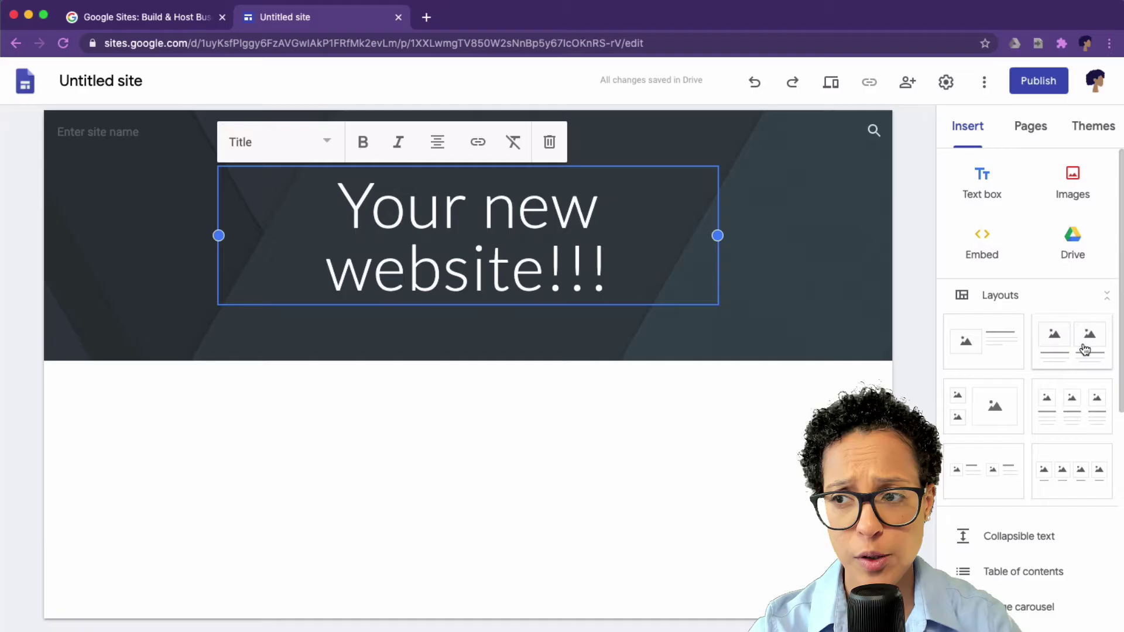
{"action": "left_click", "coordinate": [1089, 136]}
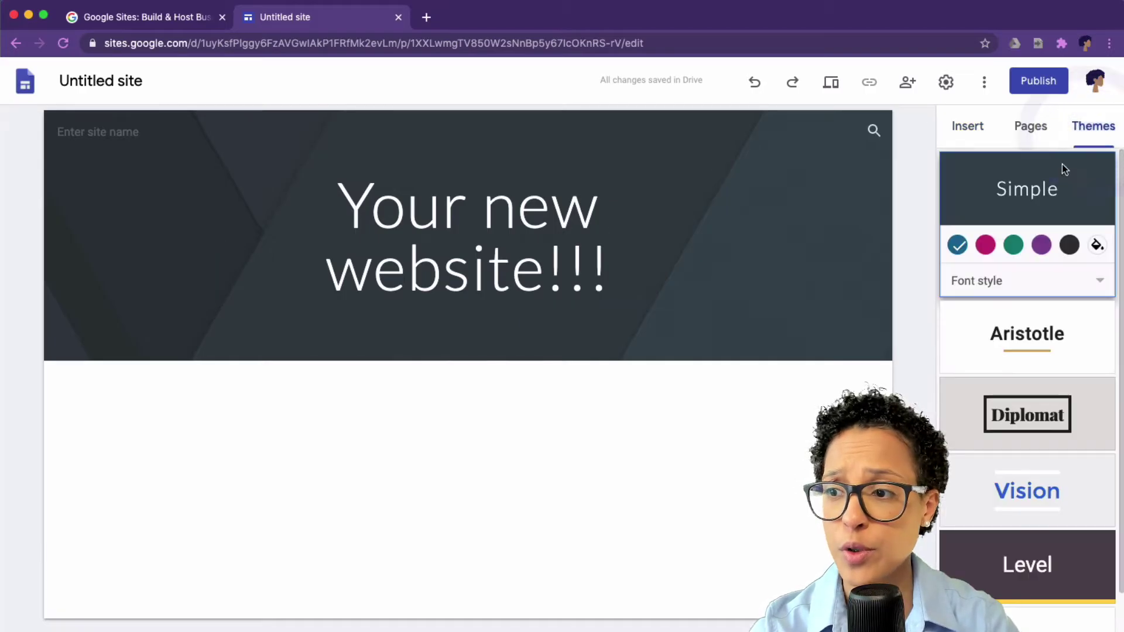
{"action": "left_click", "coordinate": [1036, 418]}
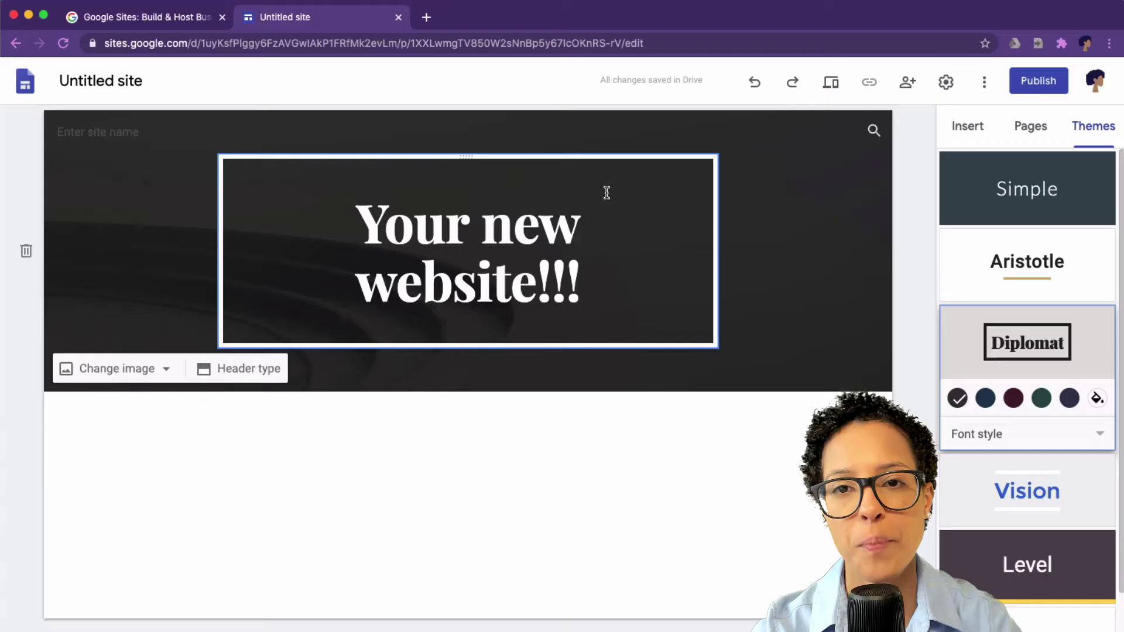
Step: Open Google Sites in a new tab and create a site from the gallery's Salon template
{"action": "left_click", "coordinate": [425, 16]}
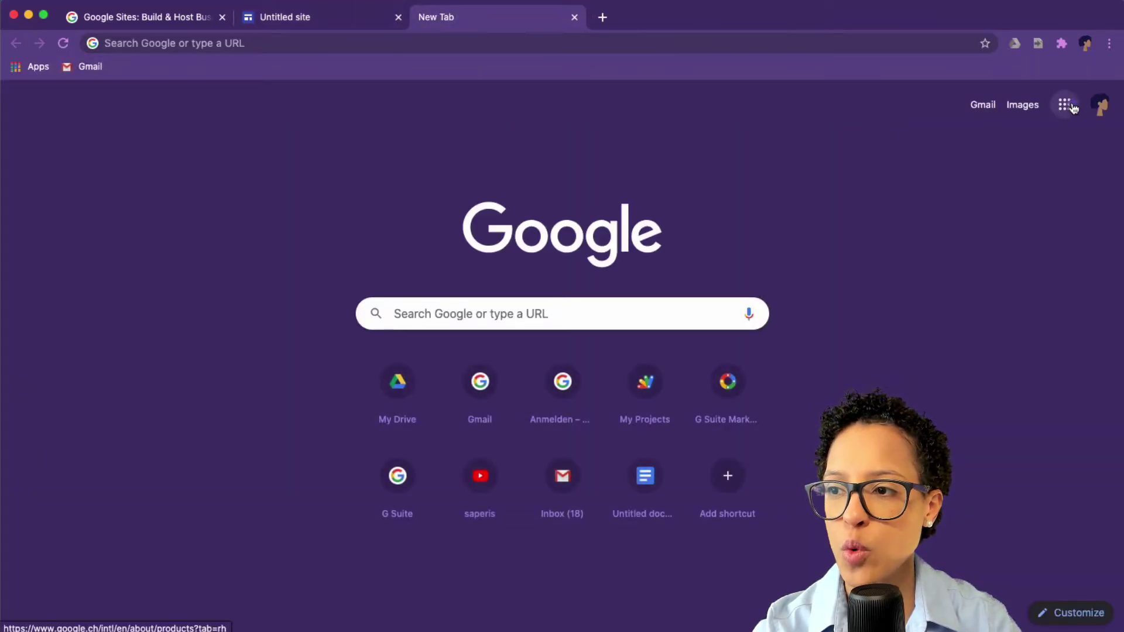
{"action": "left_click", "coordinate": [1065, 105]}
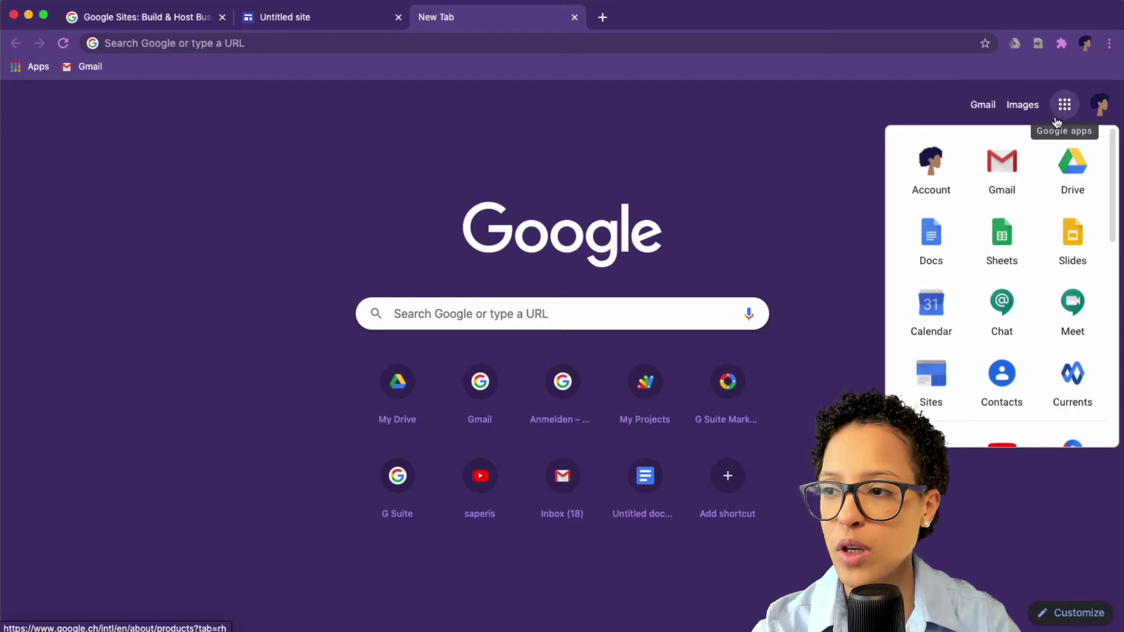
{"action": "left_click", "coordinate": [932, 386]}
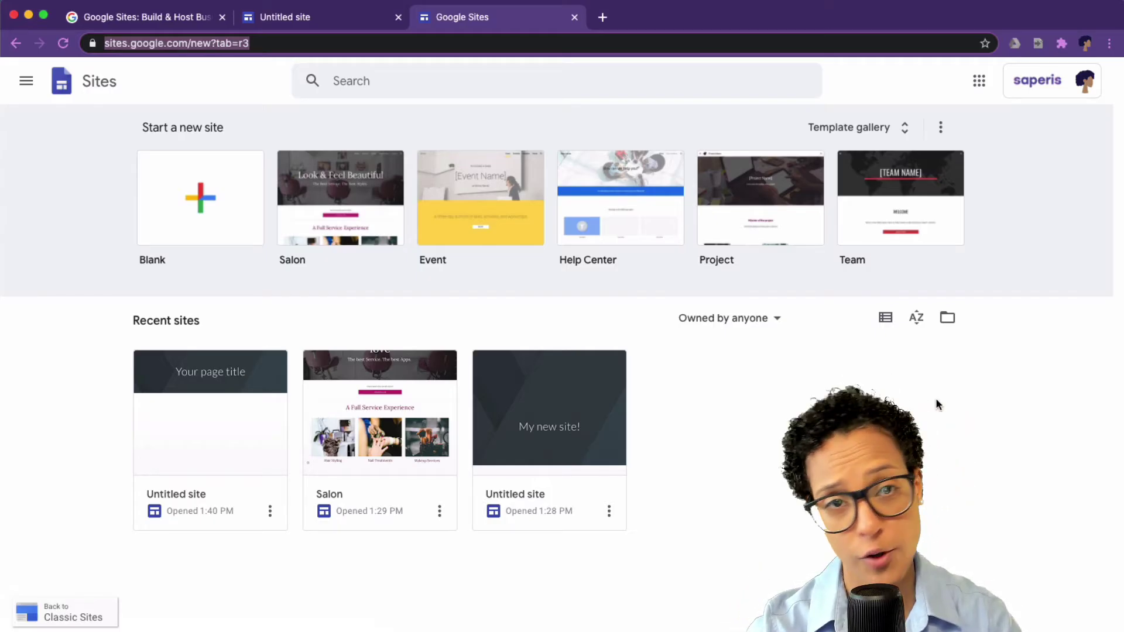
{"action": "left_click", "coordinate": [904, 129]}
{"action": "scroll", "coordinate": [915, 365], "scroll_direction": "down", "scroll_amount": 10}
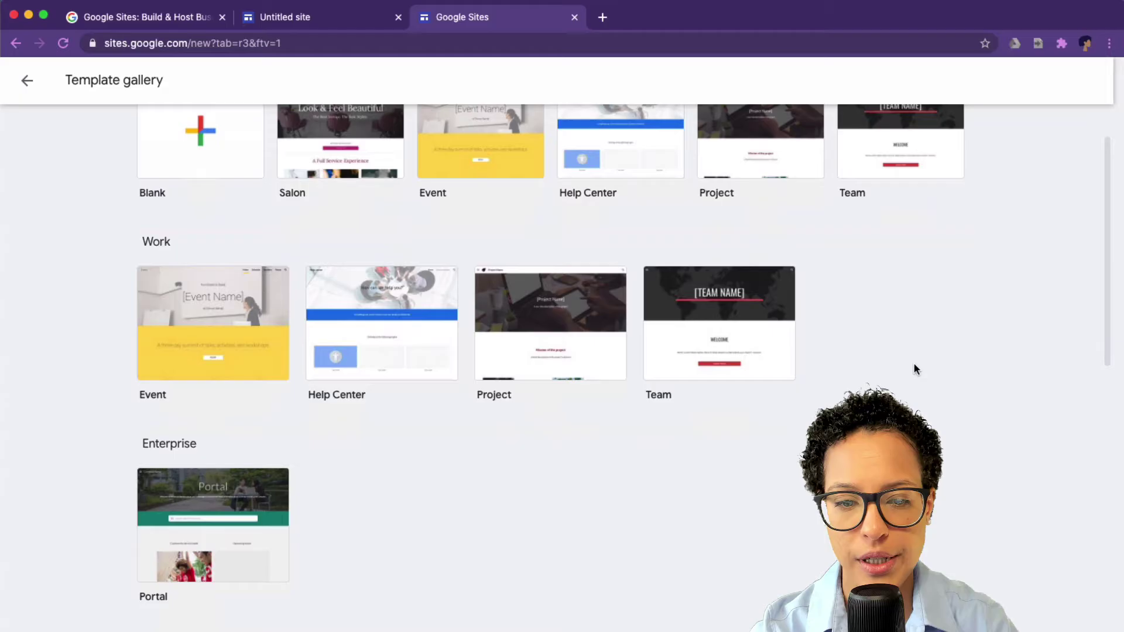
{"action": "scroll", "coordinate": [914, 366], "scroll_direction": "down", "scroll_amount": 2}
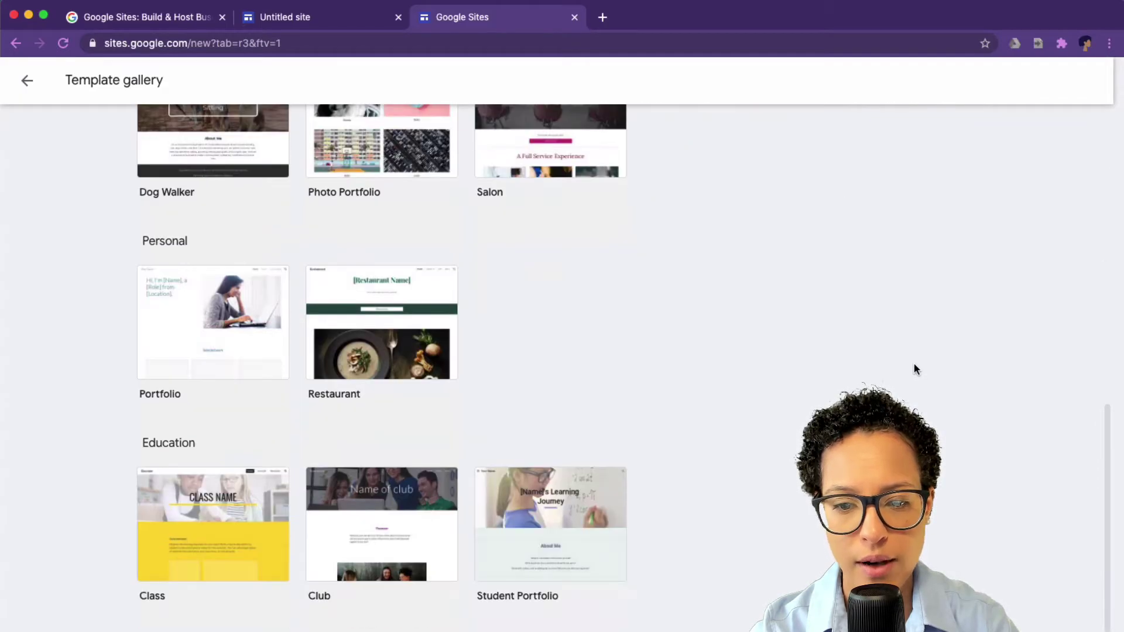
{"action": "scroll", "coordinate": [915, 366], "scroll_direction": "up", "scroll_amount": 5}
{"action": "scroll", "coordinate": [915, 365], "scroll_direction": "down", "scroll_amount": 2}
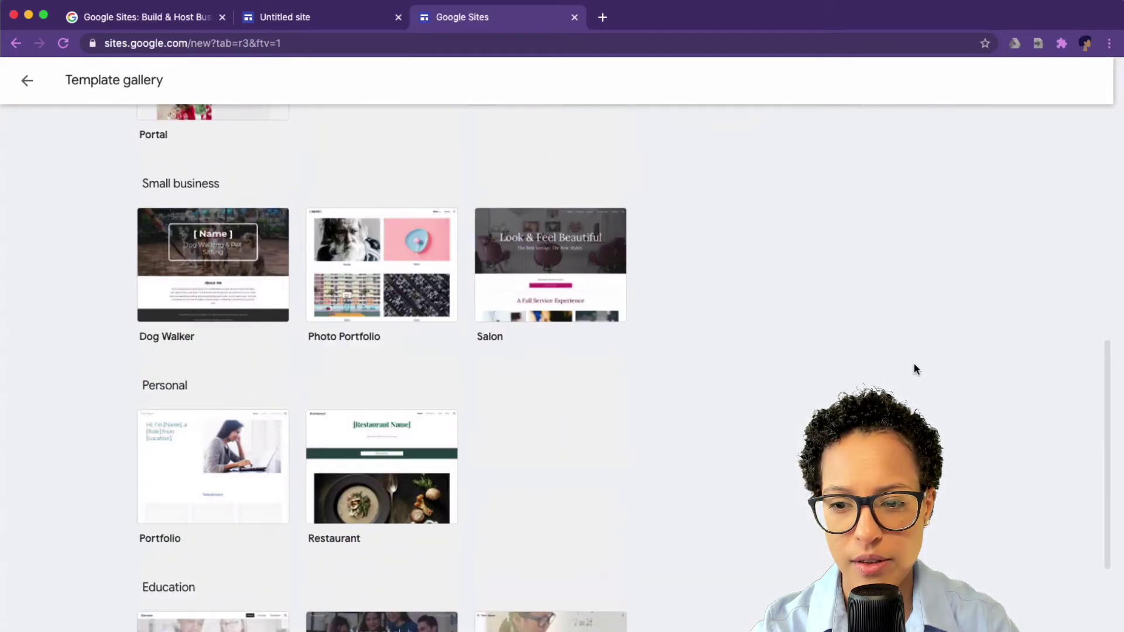
{"action": "left_click", "coordinate": [577, 305]}
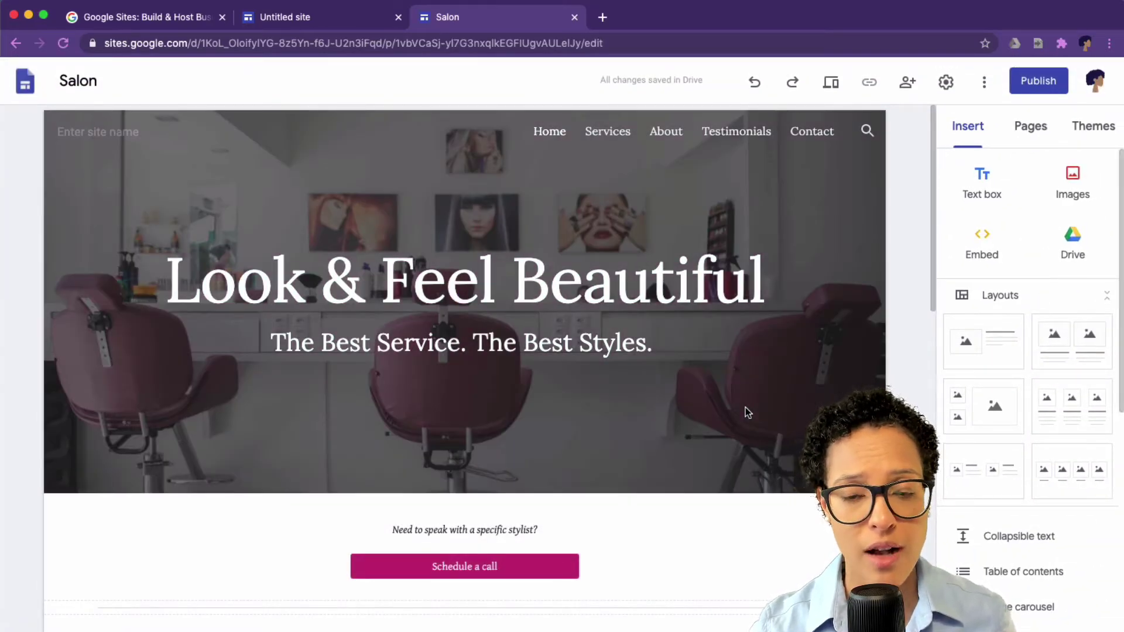
{"action": "scroll", "coordinate": [898, 346], "scroll_direction": "down", "scroll_amount": 5}
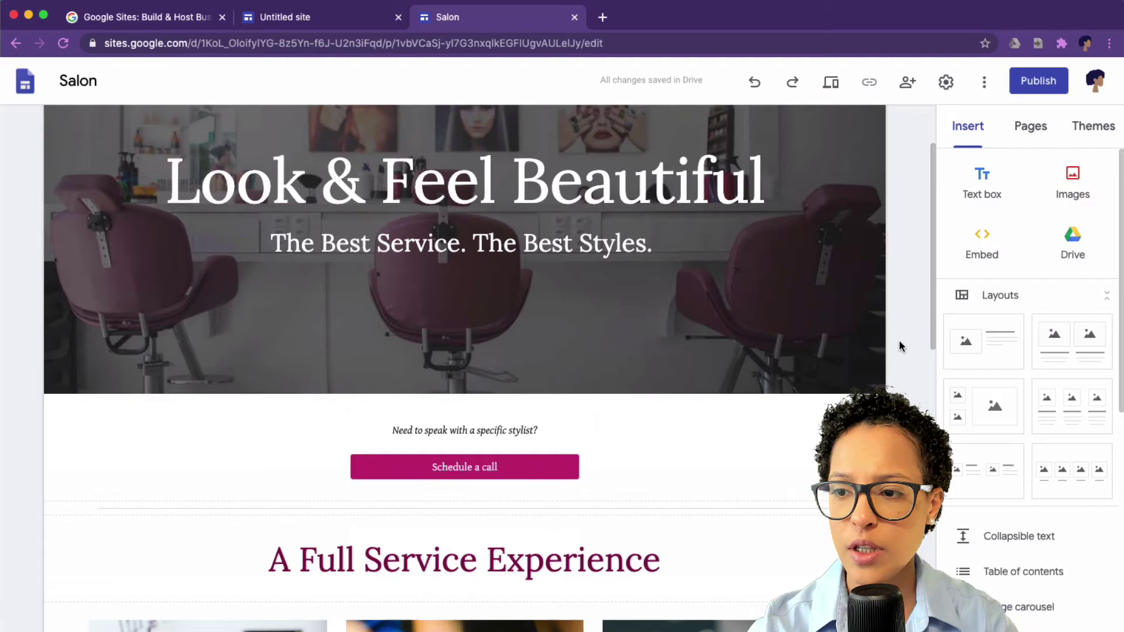
{"action": "scroll", "coordinate": [899, 343], "scroll_direction": "down", "scroll_amount": 8}
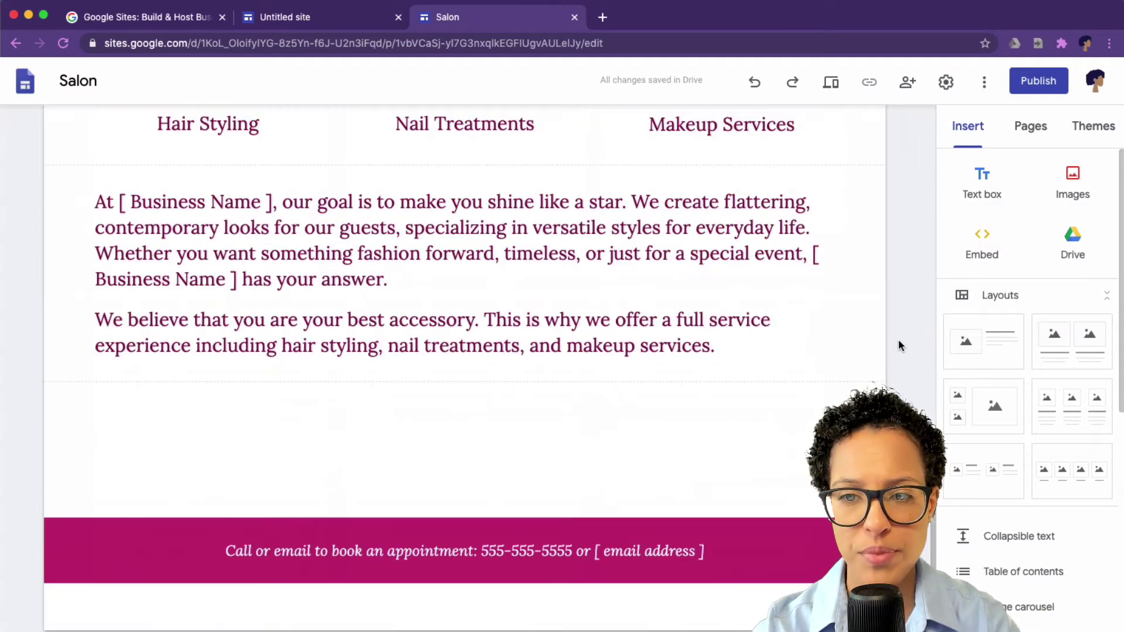
{"action": "left_click", "coordinate": [124, 201]}
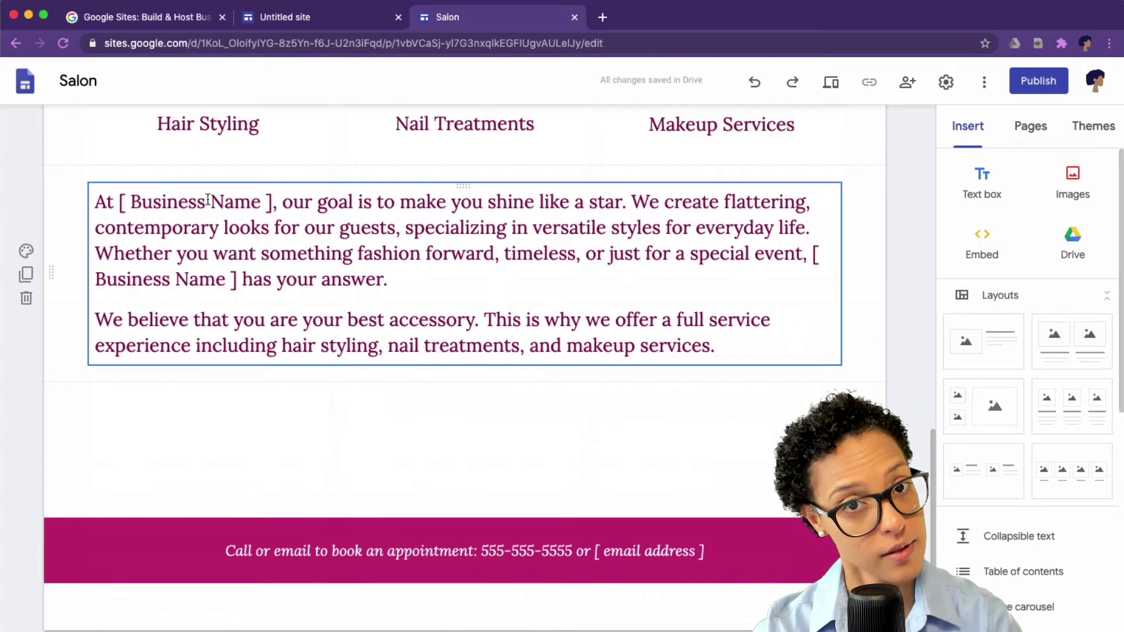
{"action": "left_click", "coordinate": [889, 347]}
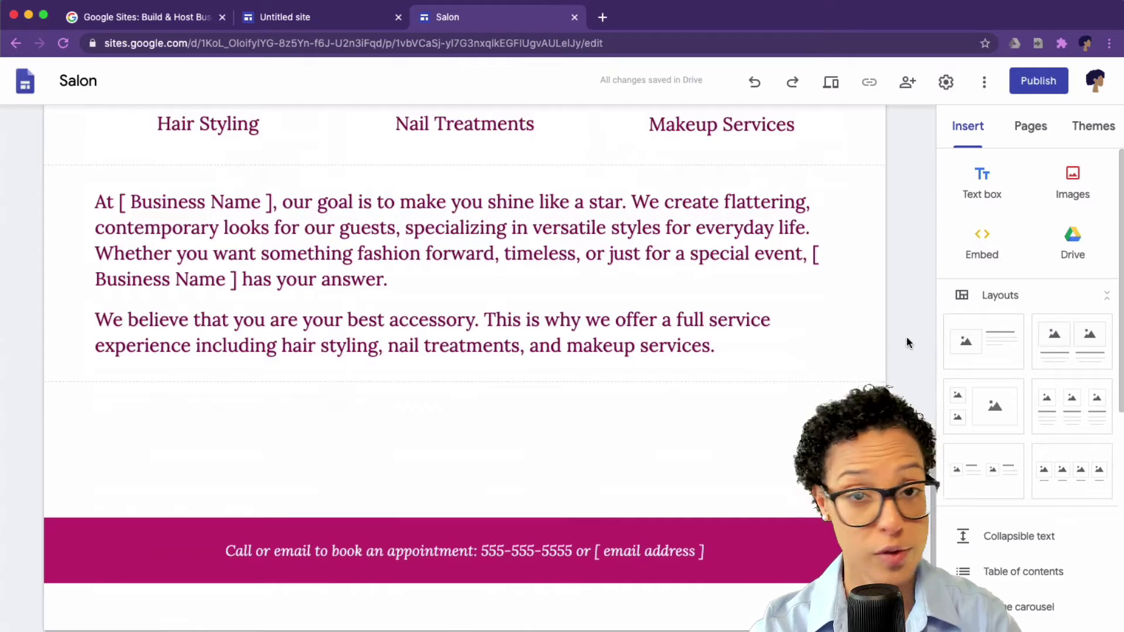
{"action": "scroll", "coordinate": [906, 341], "scroll_direction": "up", "scroll_amount": 15}
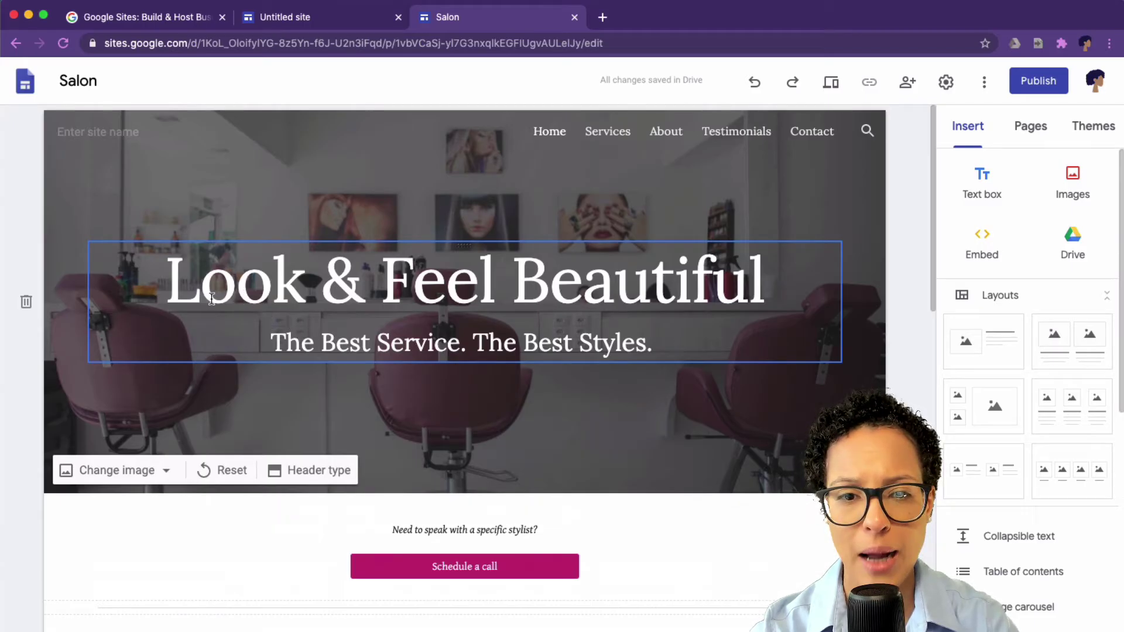
Step: Retitle the header 'Apps your customers will love'
{"action": "left_click_drag", "start_coordinate": [167, 274], "coordinate": [763, 299]}
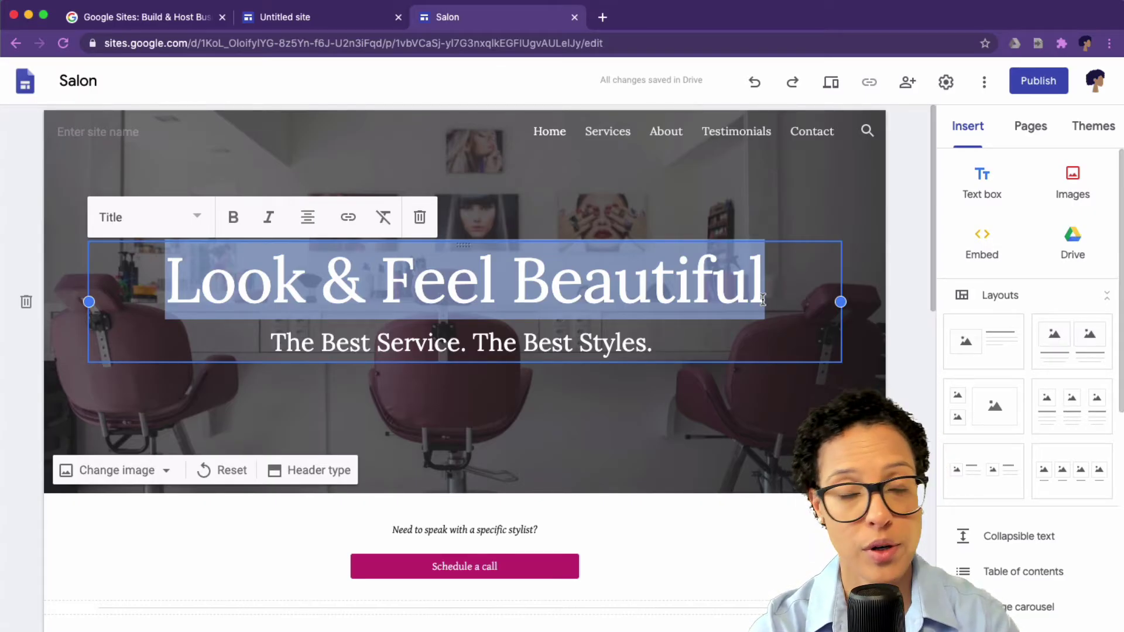
{"action": "type", "text": "Apps"}
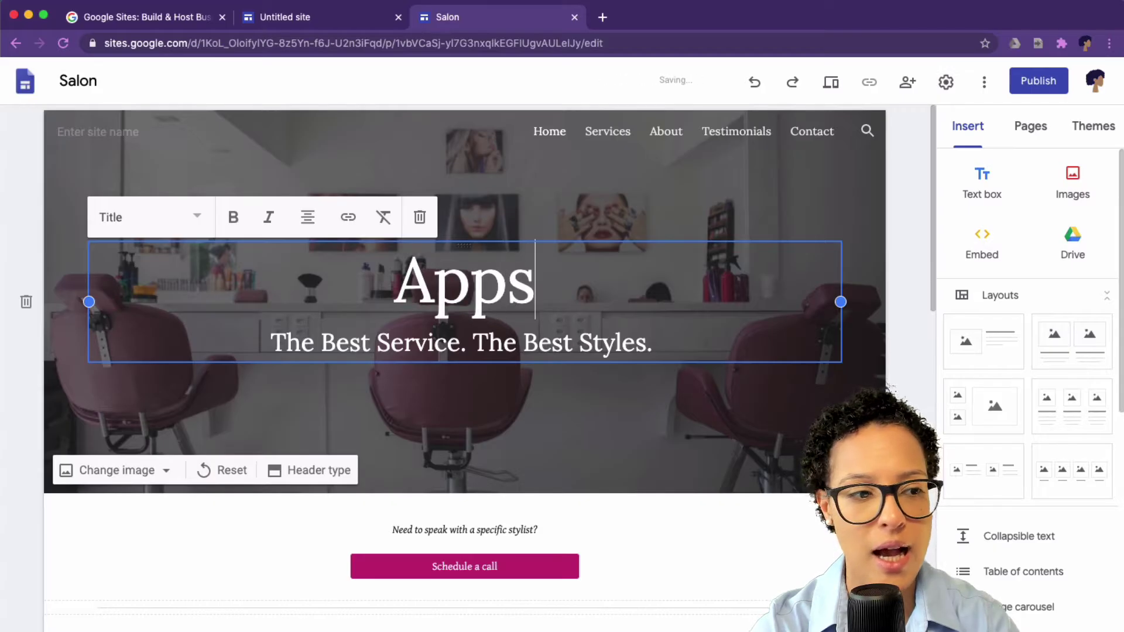
{"action": "type", "text": " your custom"}
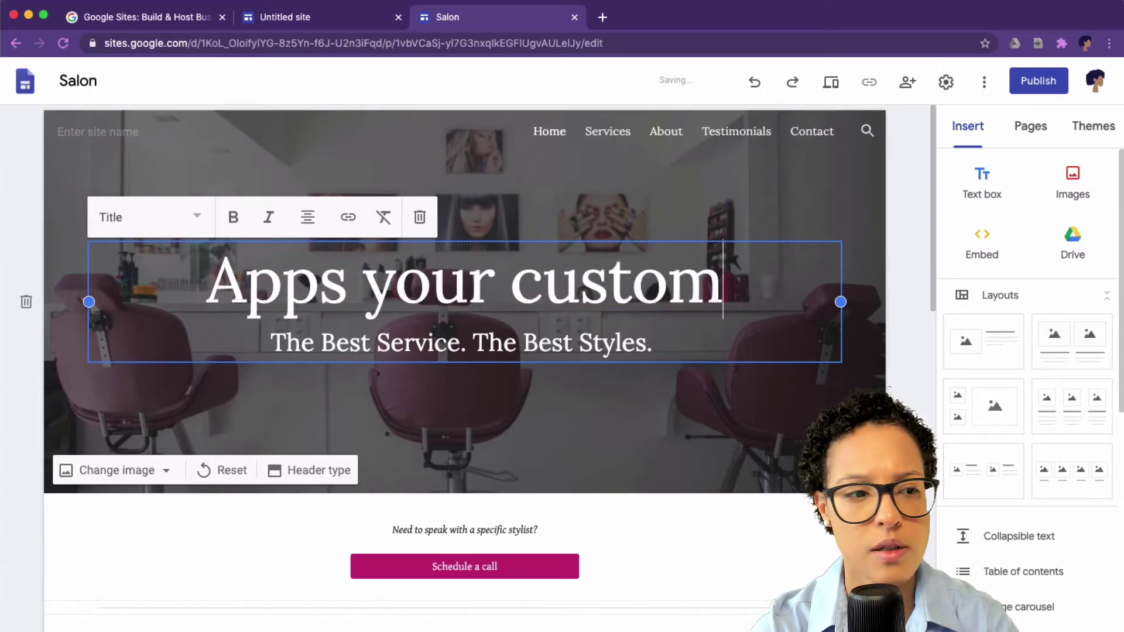
{"action": "type", "text": "erss"}
{"action": "key", "text": "BackSpace"}
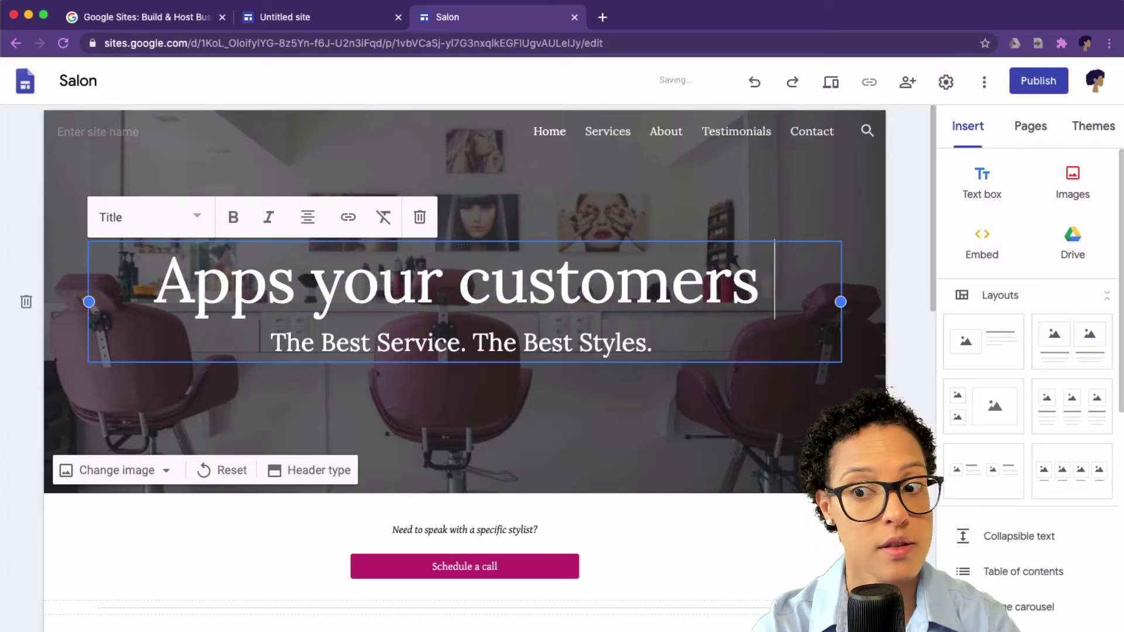
{"action": "type", "text": "will love"}
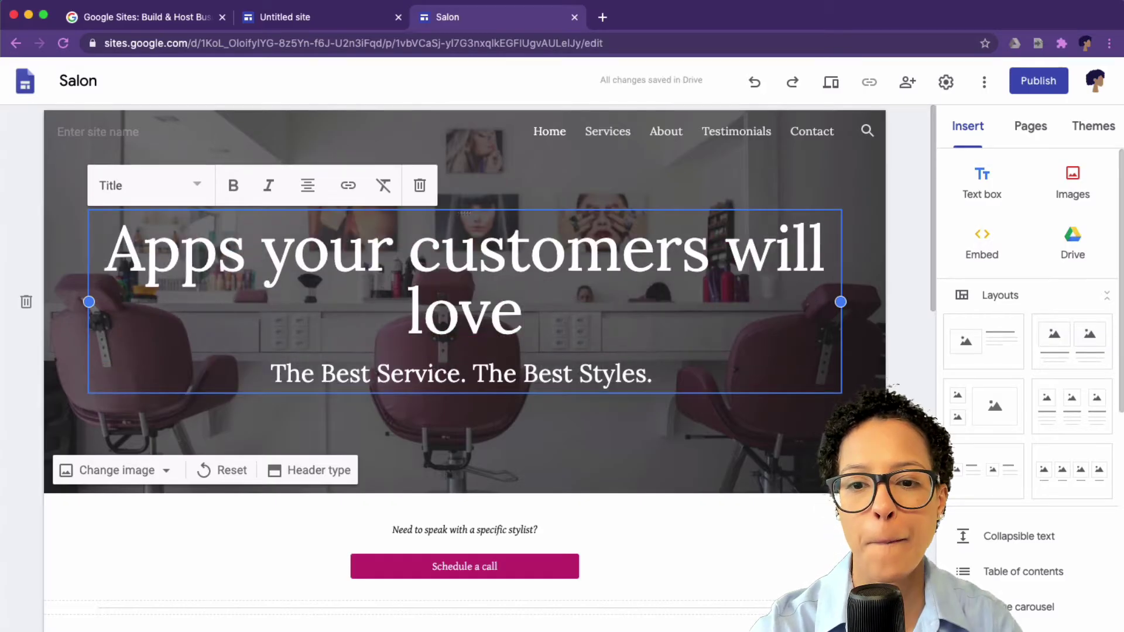
Step: Change the subtitle to 'The Best Service. The Best Apps.'
{"action": "double_click", "coordinate": [605, 373]}
{"action": "type", "text": "Apps"}
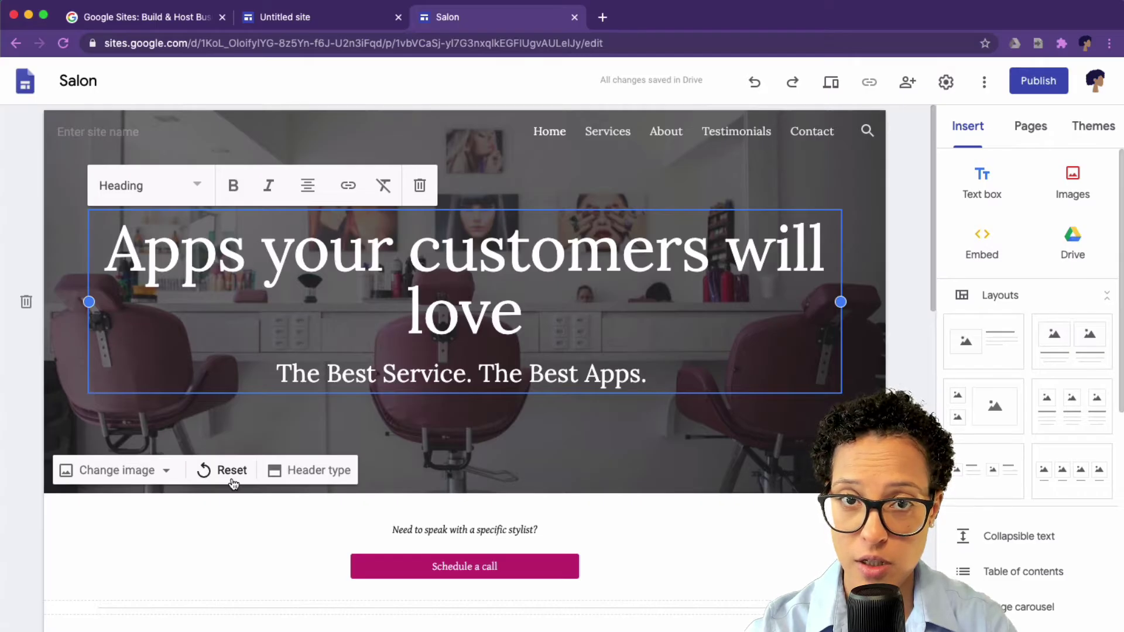
{"action": "left_click", "coordinate": [106, 470]}
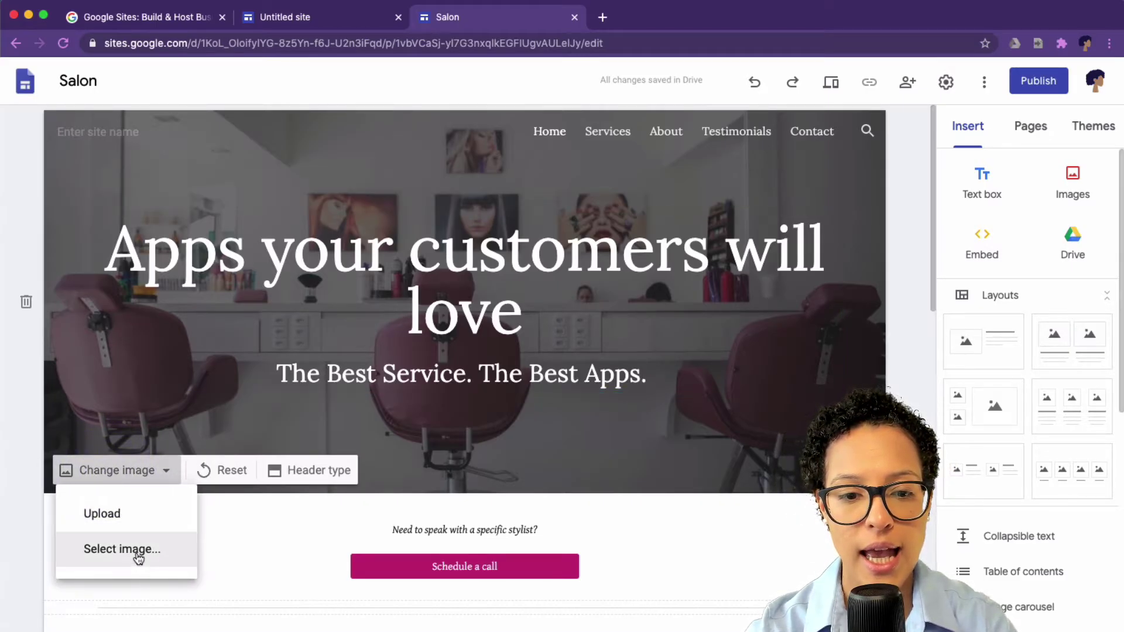
Step: Set the header background to Home Header.jpg from the Digital Business Strategy shared drive, without darkening
{"action": "left_click", "coordinate": [138, 550]}
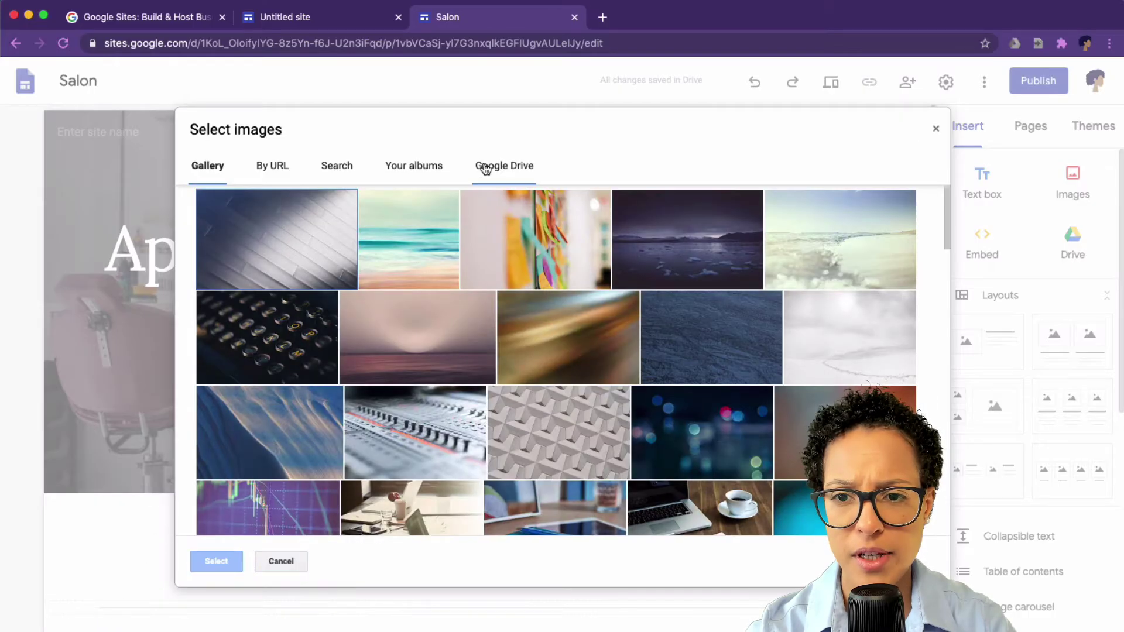
{"action": "left_click", "coordinate": [513, 172]}
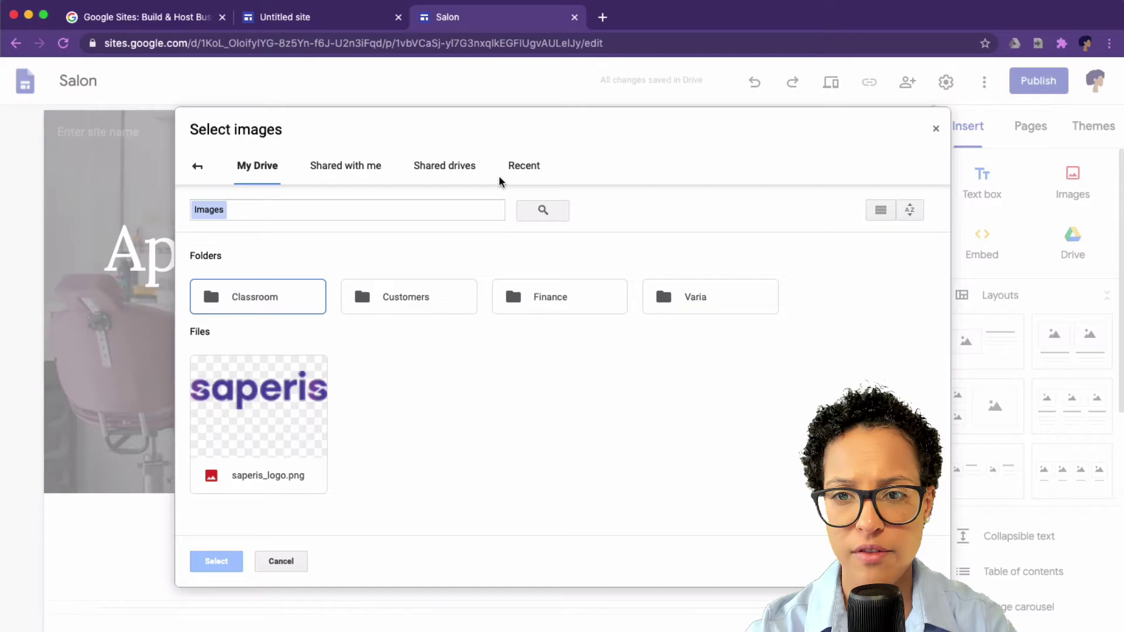
{"action": "left_click", "coordinate": [459, 165]}
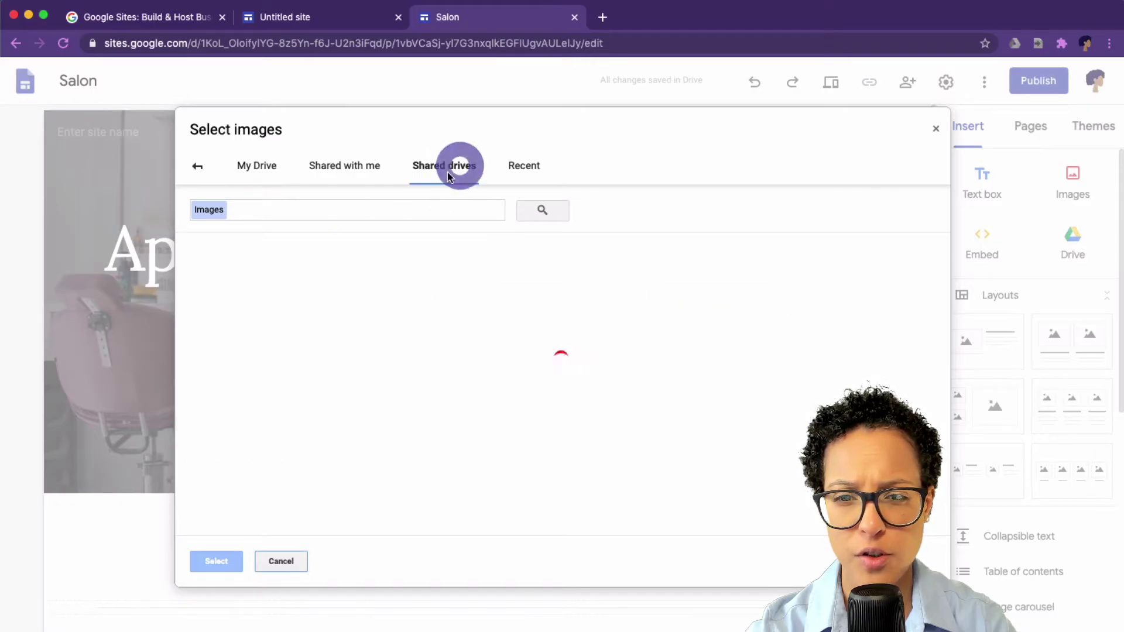
{"action": "double_click", "coordinate": [283, 319]}
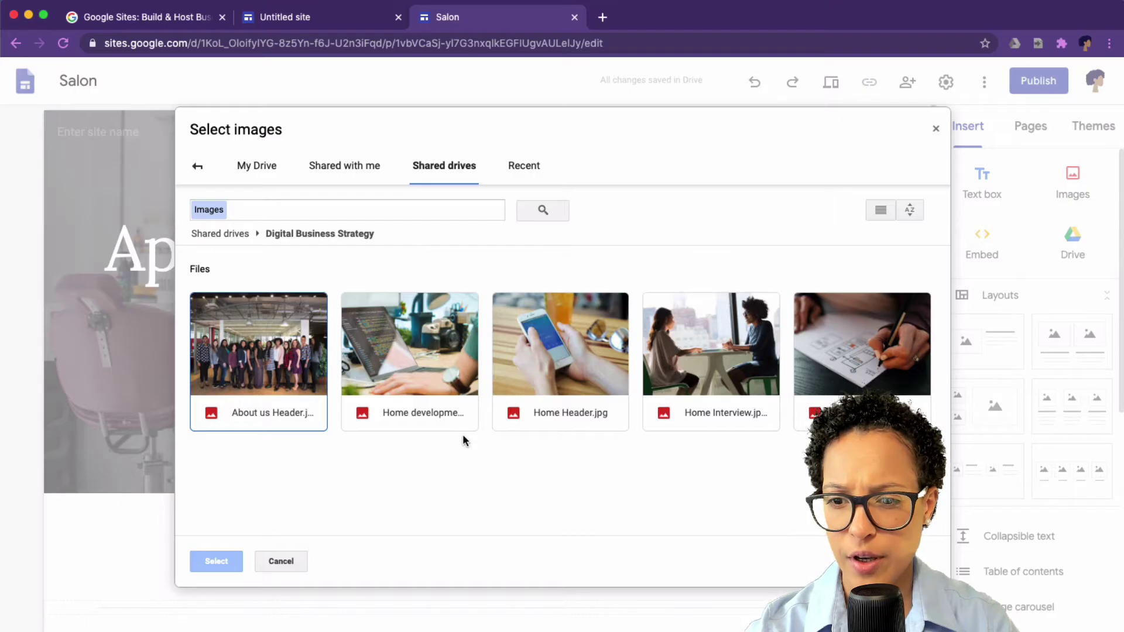
{"action": "double_click", "coordinate": [569, 377]}
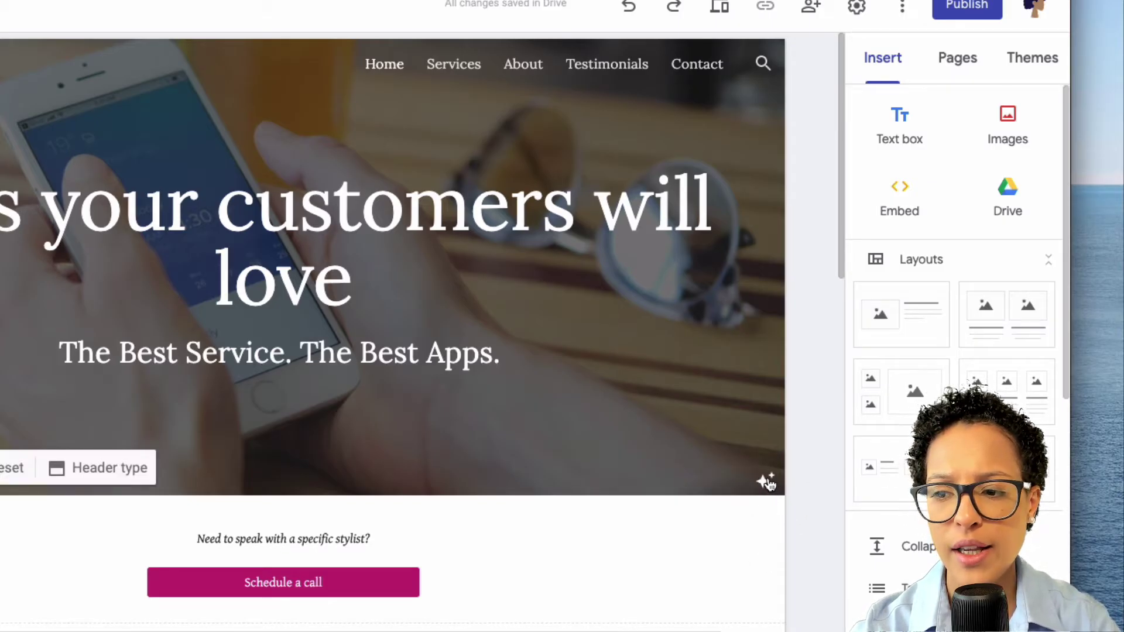
{"action": "left_click", "coordinate": [766, 482]}
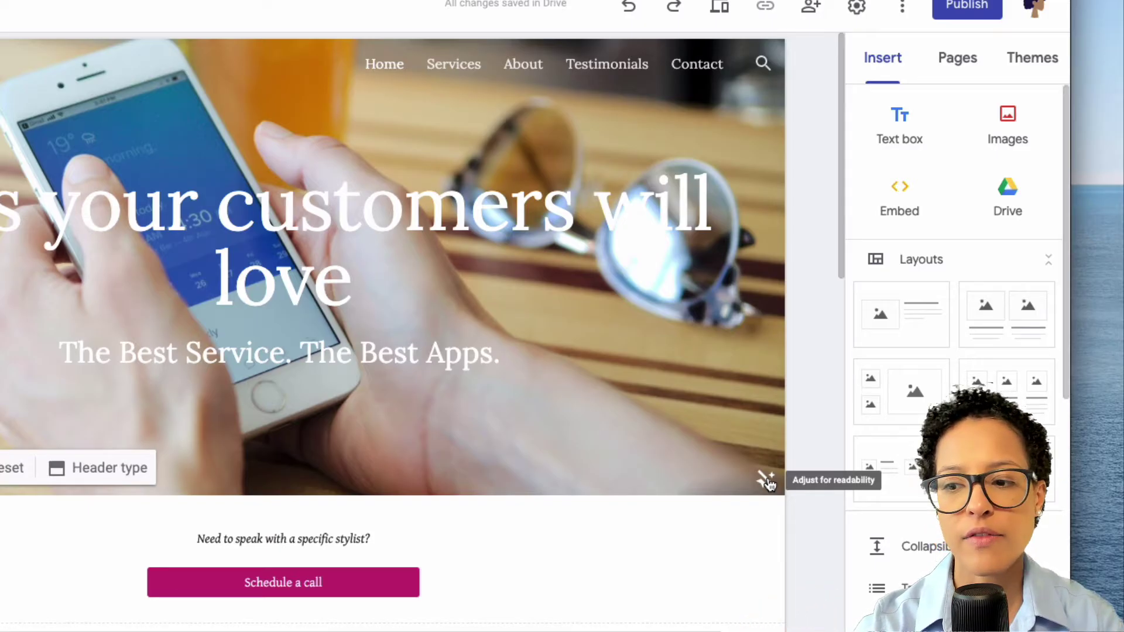
{"action": "left_click", "coordinate": [766, 481]}
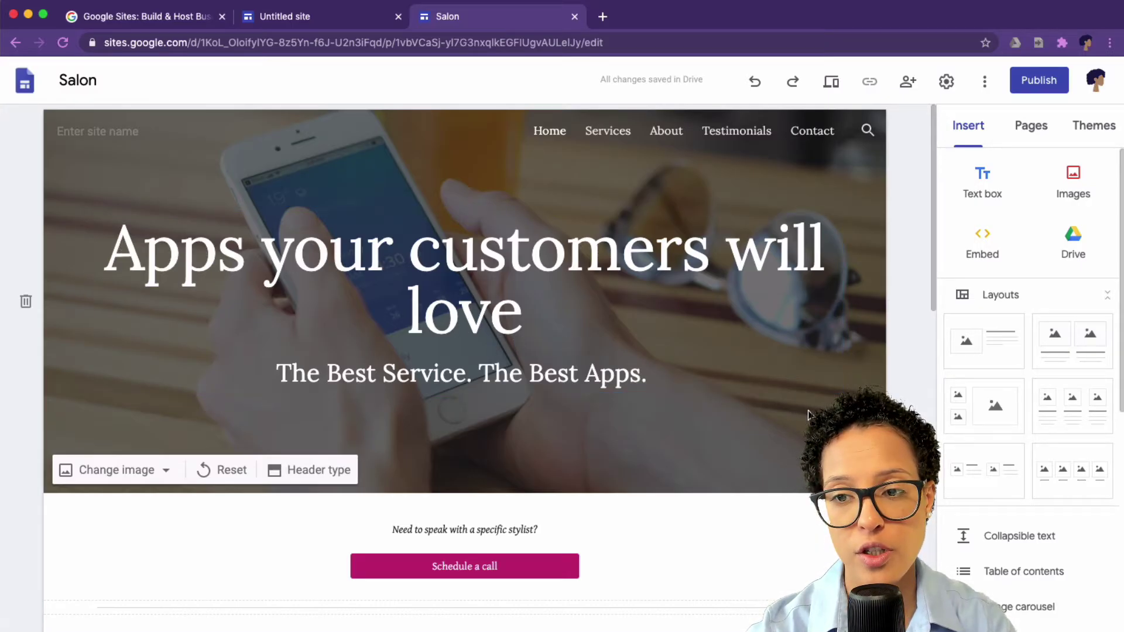
Step: Replace the description's first Business Name placeholder with 'Techettes'
{"action": "scroll", "coordinate": [464, 351], "scroll_direction": "down", "scroll_amount": 12}
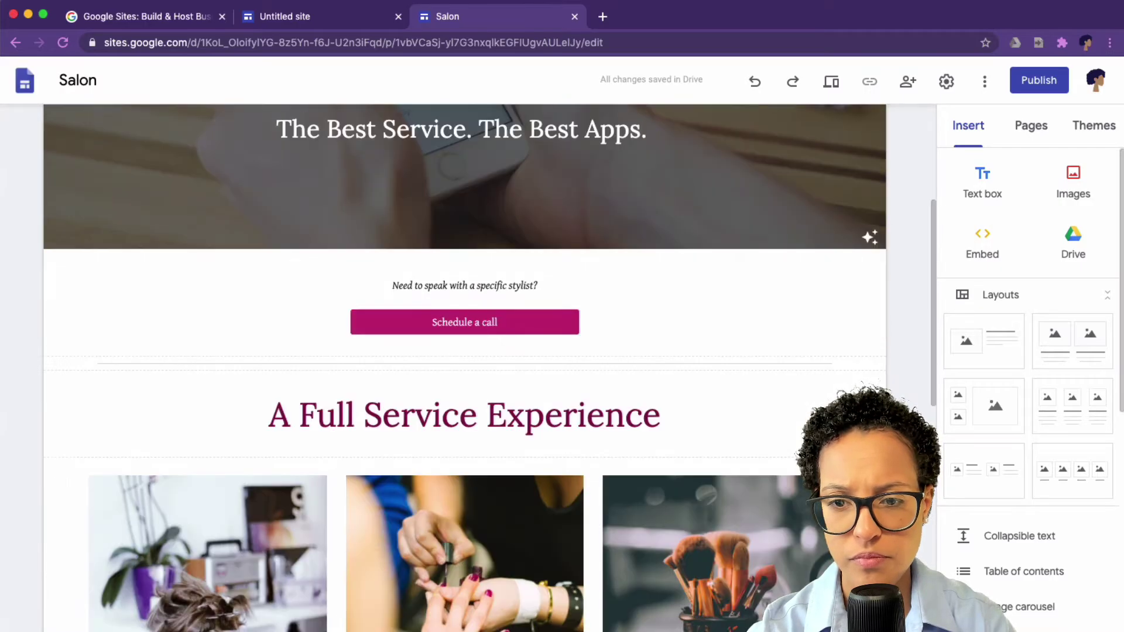
{"action": "scroll", "coordinate": [464, 351], "scroll_direction": "up", "scroll_amount": 4}
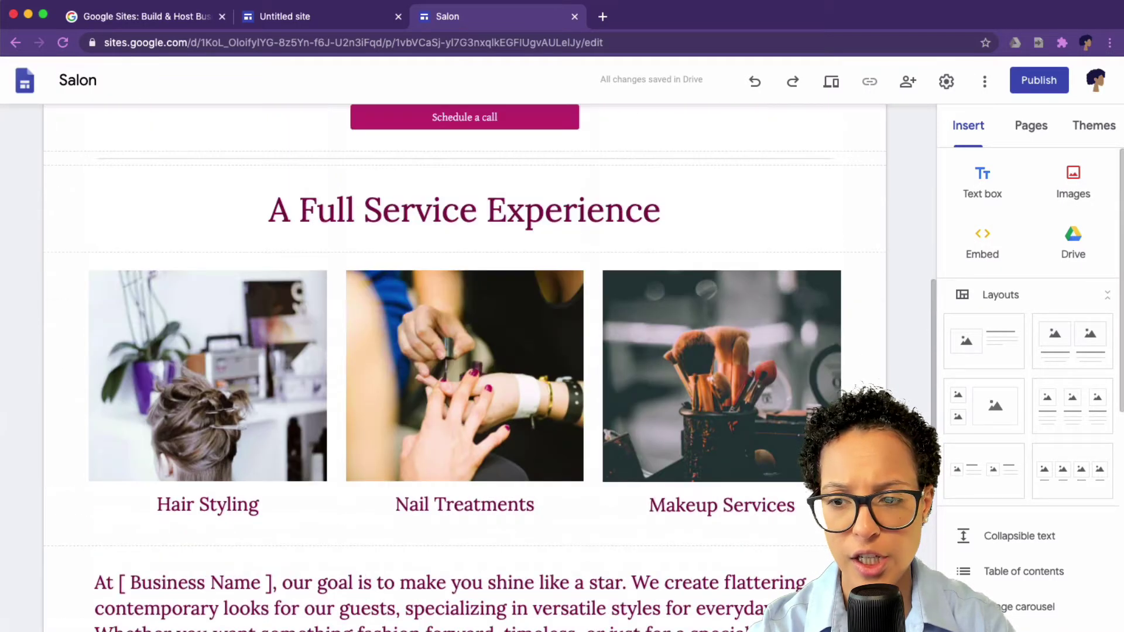
{"action": "scroll", "coordinate": [464, 351], "scroll_direction": "down", "scroll_amount": 6}
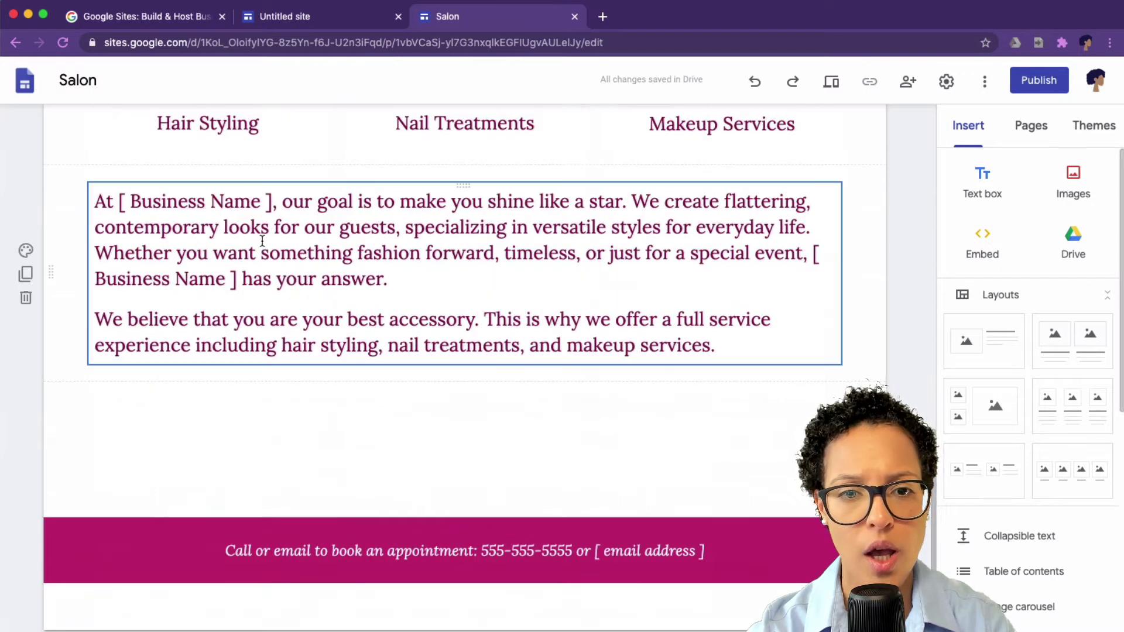
{"action": "left_click", "coordinate": [124, 199]}
{"action": "left_click_drag", "start_coordinate": [119, 202], "coordinate": [262, 208]}
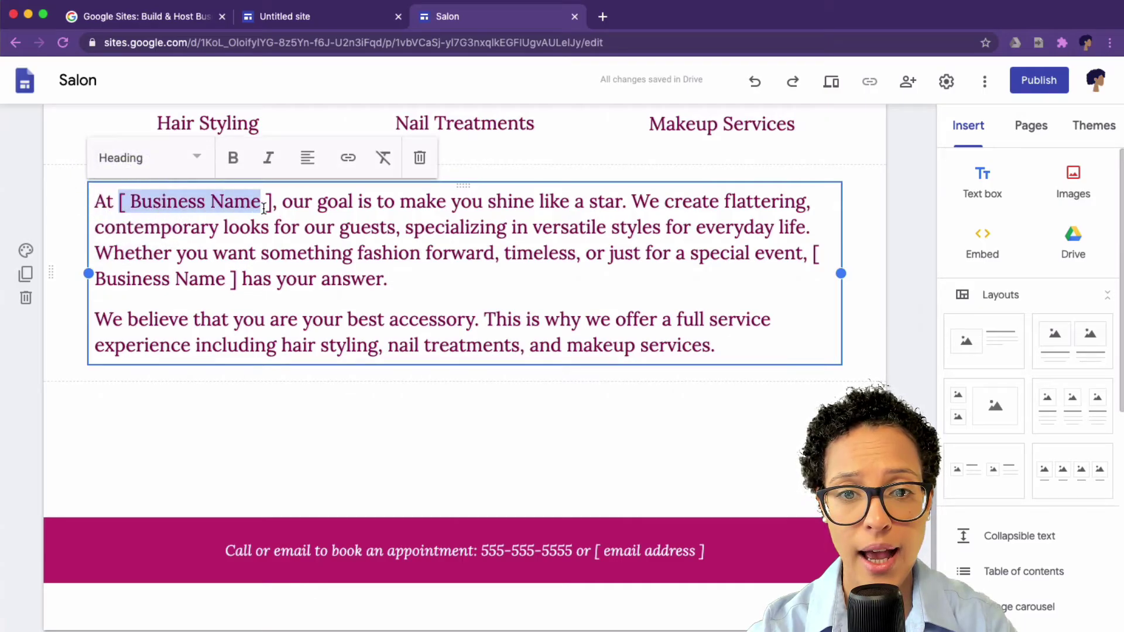
{"action": "type", "text": "Teche"}
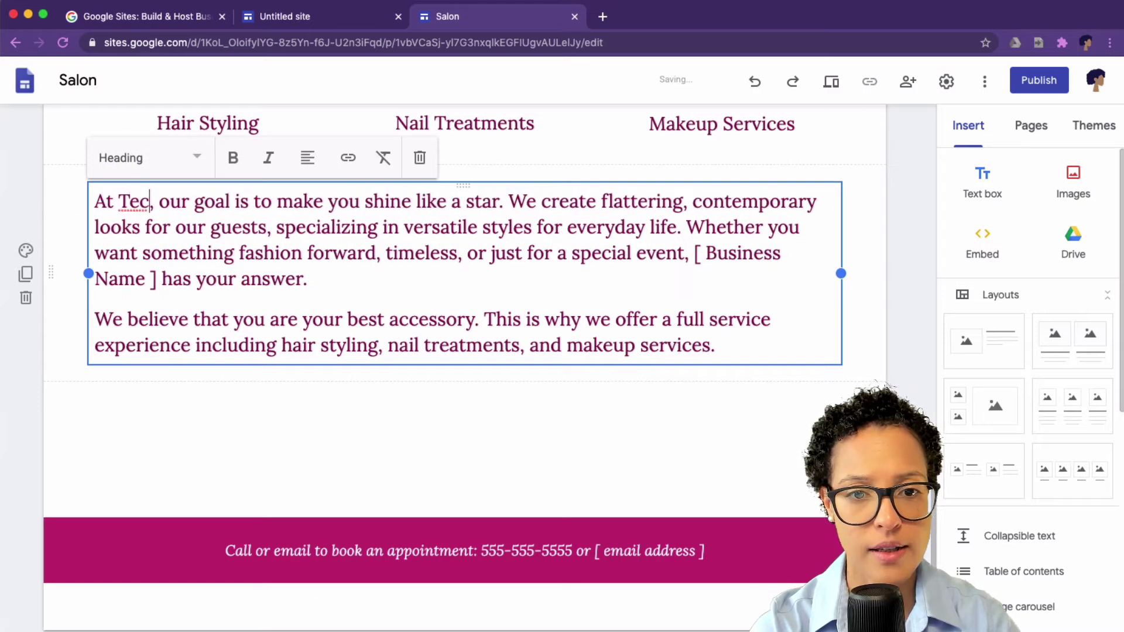
{"action": "type", "text": "ttes"}
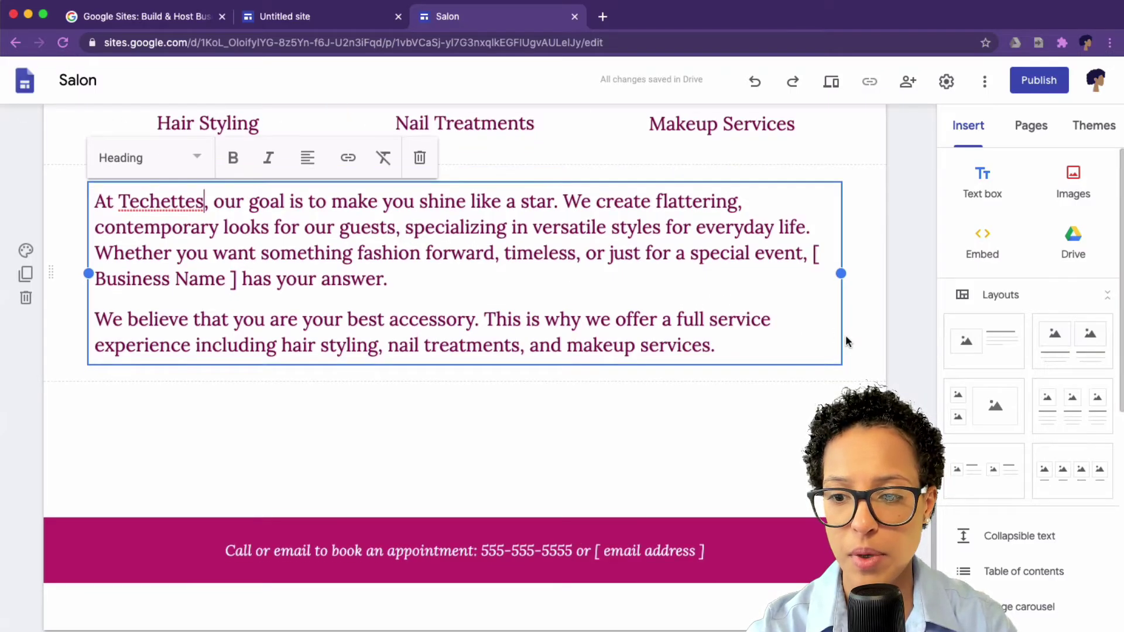
Step: Replace the footer's e-mail placeholder with the Techettes contact e-mail address
{"action": "left_click", "coordinate": [603, 547]}
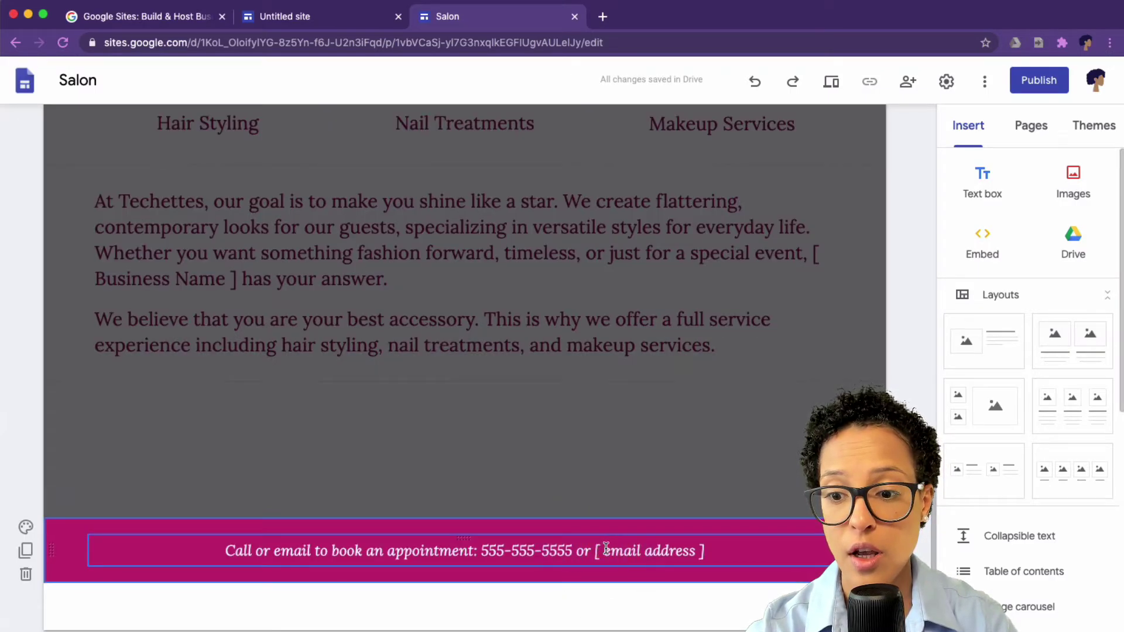
{"action": "left_click", "coordinate": [605, 549]}
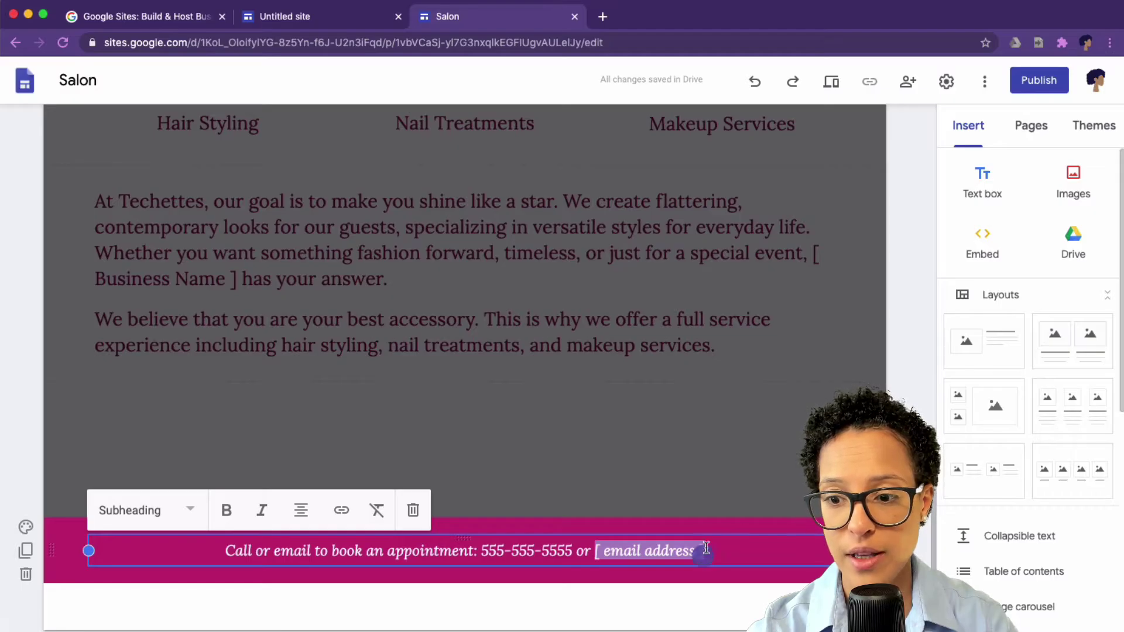
{"action": "left_click_drag", "start_coordinate": [706, 548], "coordinate": [708, 550]}
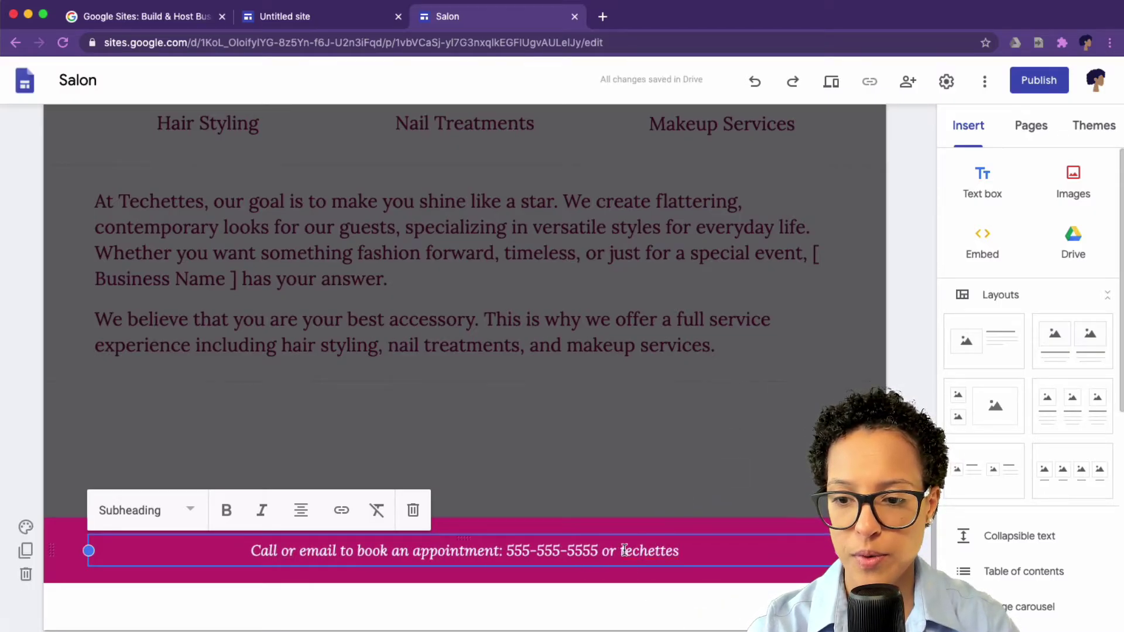
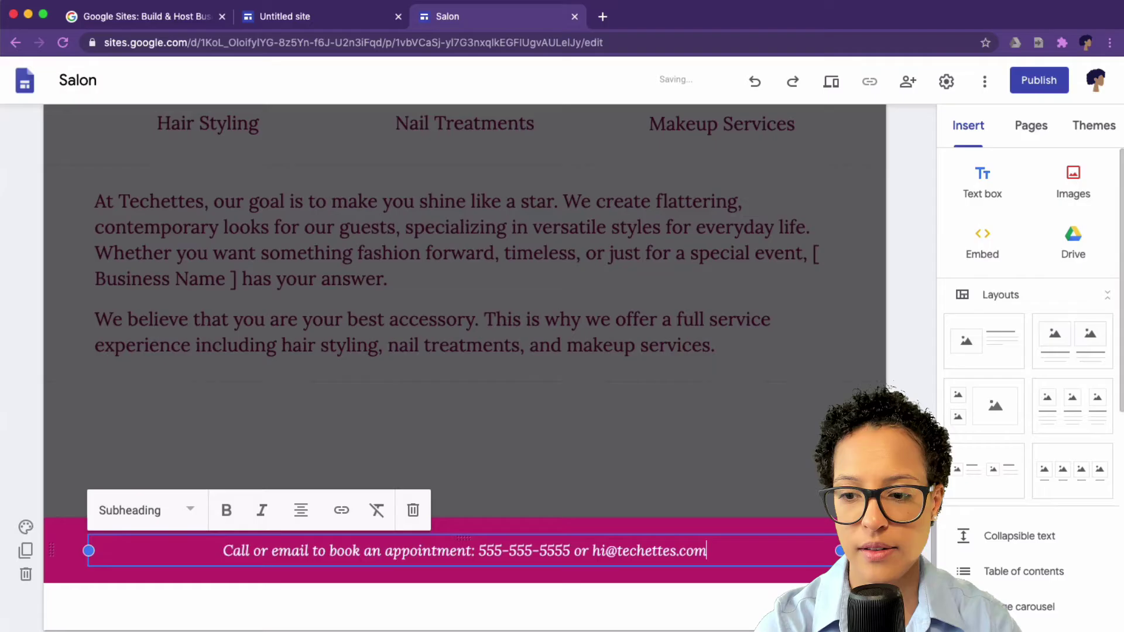
Step: Delete the Testimonials page from the Pages list and open the About page
{"action": "key", "text": "Escape"}
{"action": "scroll", "coordinate": [465, 351], "scroll_direction": "up", "scroll_amount": 15}
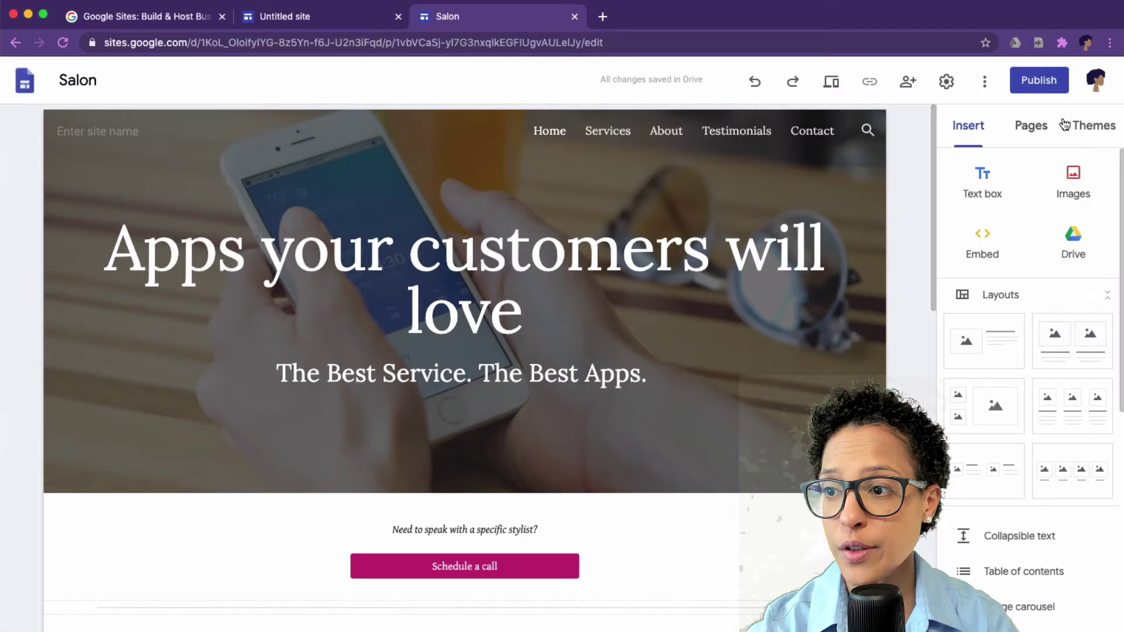
{"action": "left_click", "coordinate": [1025, 134]}
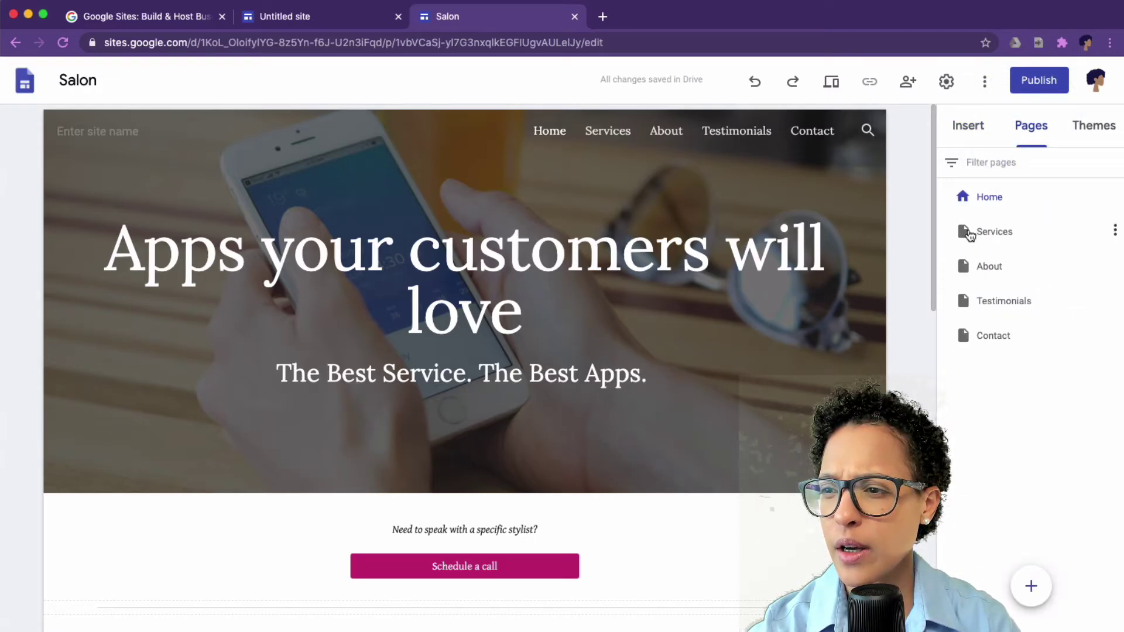
{"action": "left_click", "coordinate": [1115, 301]}
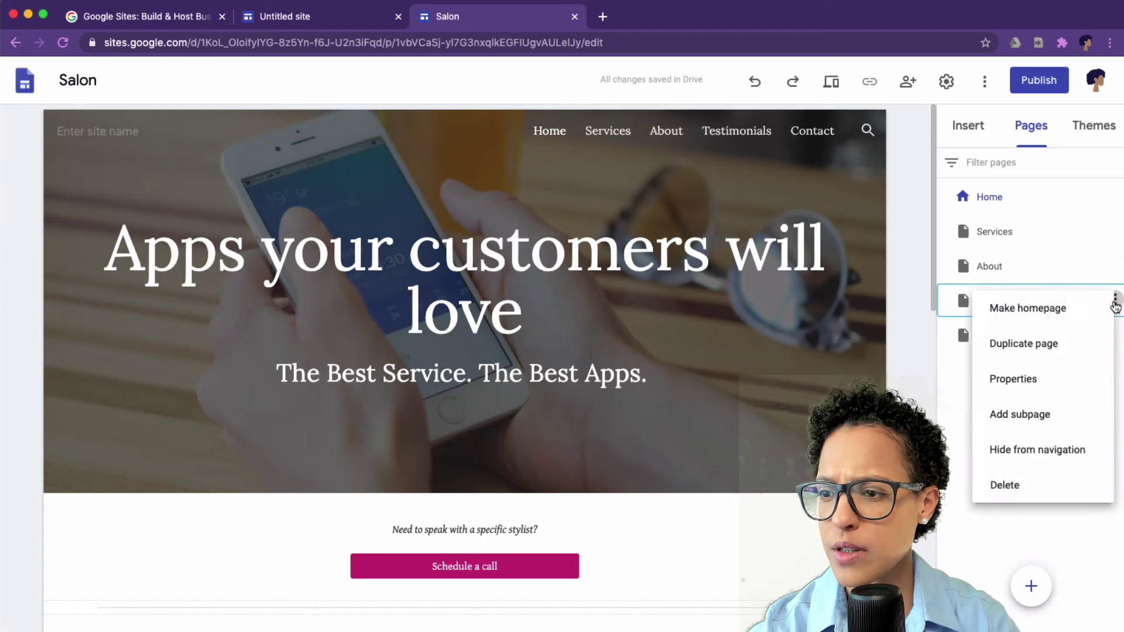
{"action": "left_click", "coordinate": [1016, 485]}
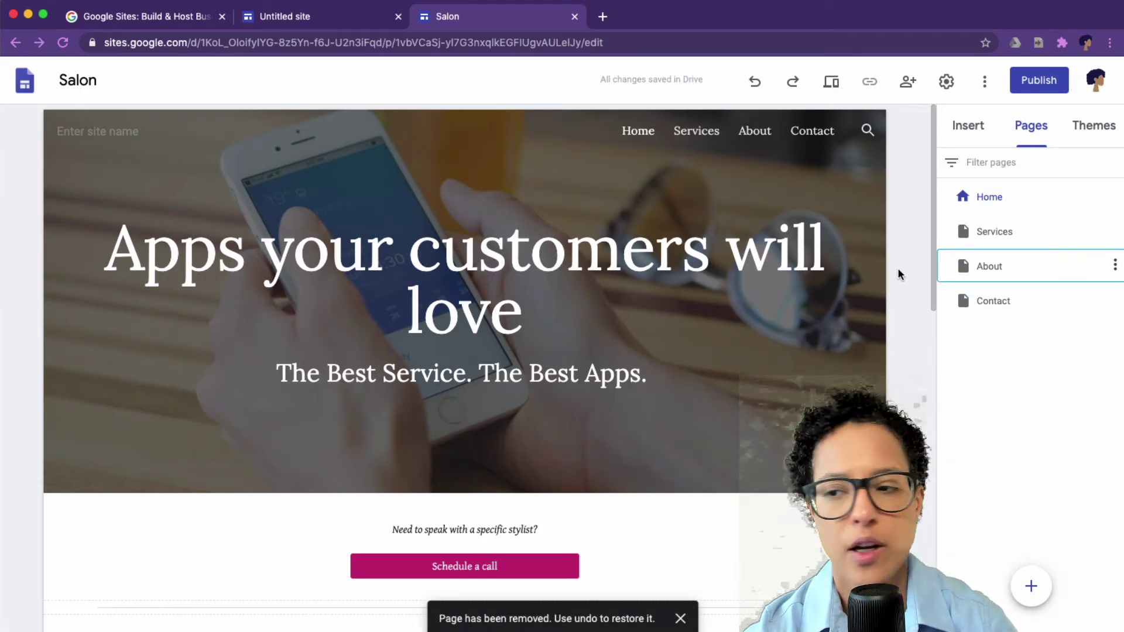
{"action": "left_click", "coordinate": [990, 268]}
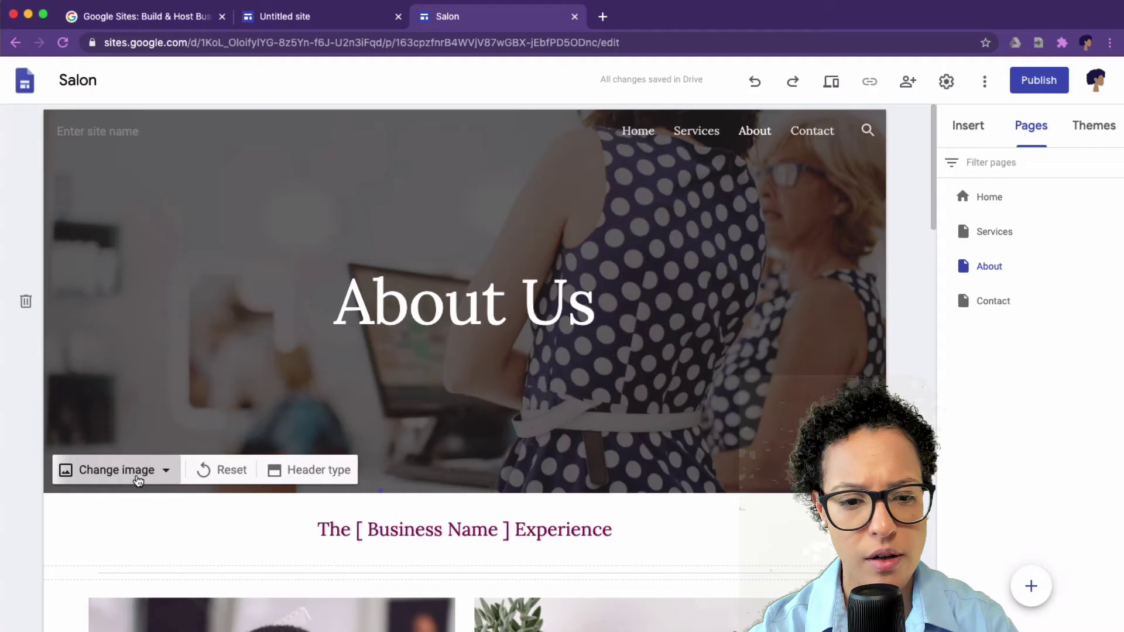
Step: Set the About page header to the About us Header team photo from the Digital Business Strategy drive
{"action": "left_click", "coordinate": [125, 473]}
{"action": "left_click", "coordinate": [140, 550]}
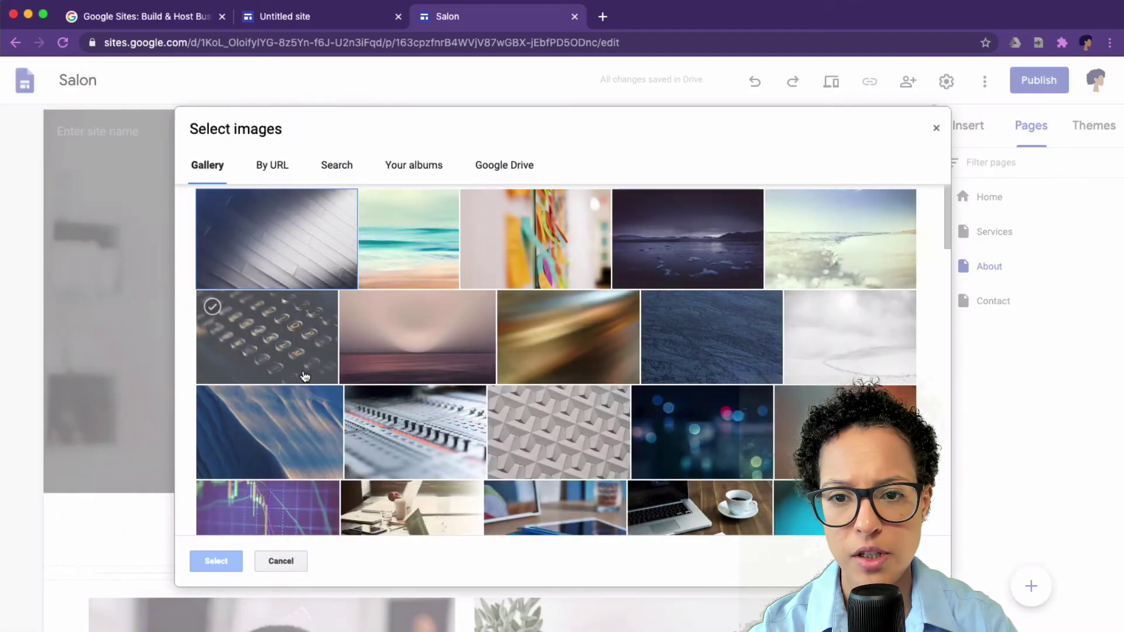
{"action": "left_click", "coordinate": [504, 165]}
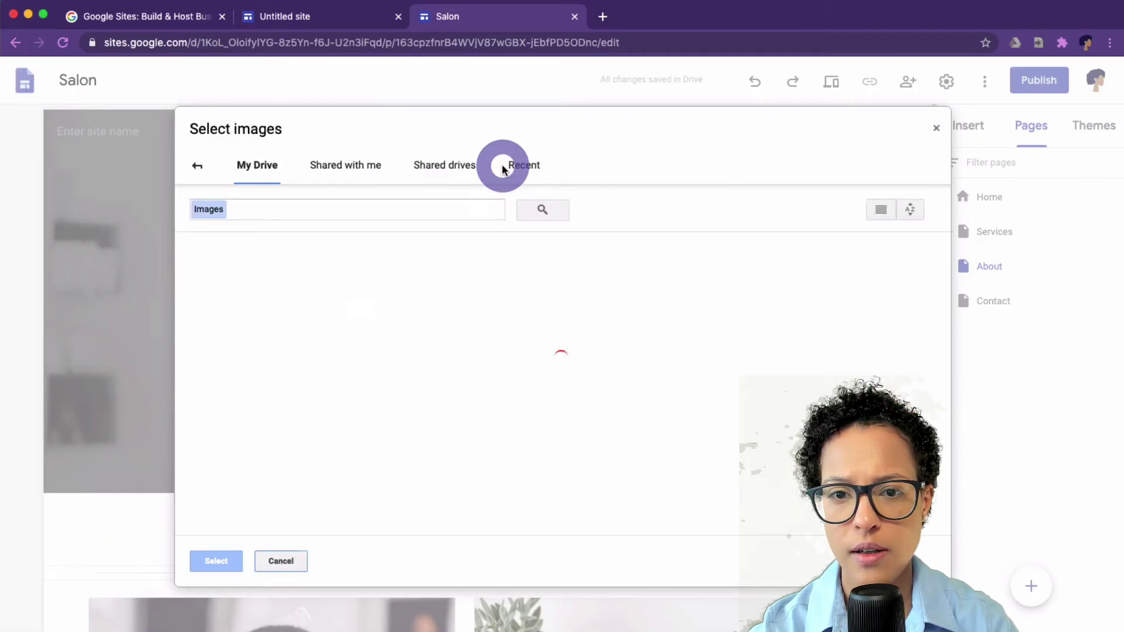
{"action": "left_click", "coordinate": [438, 171]}
{"action": "double_click", "coordinate": [306, 376]}
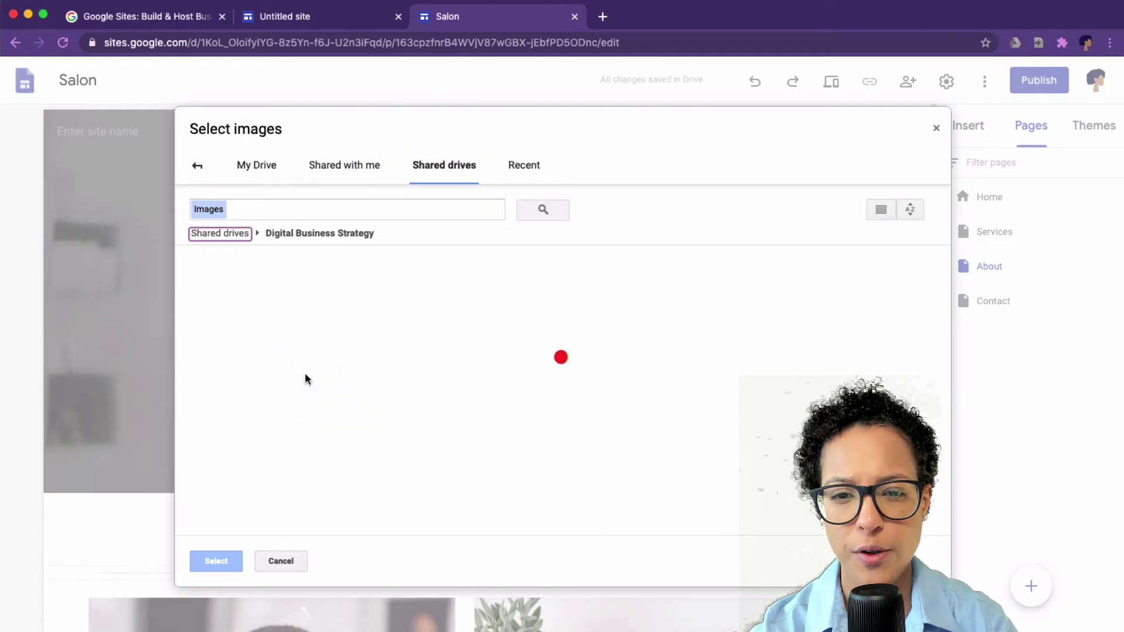
{"action": "double_click", "coordinate": [238, 345]}
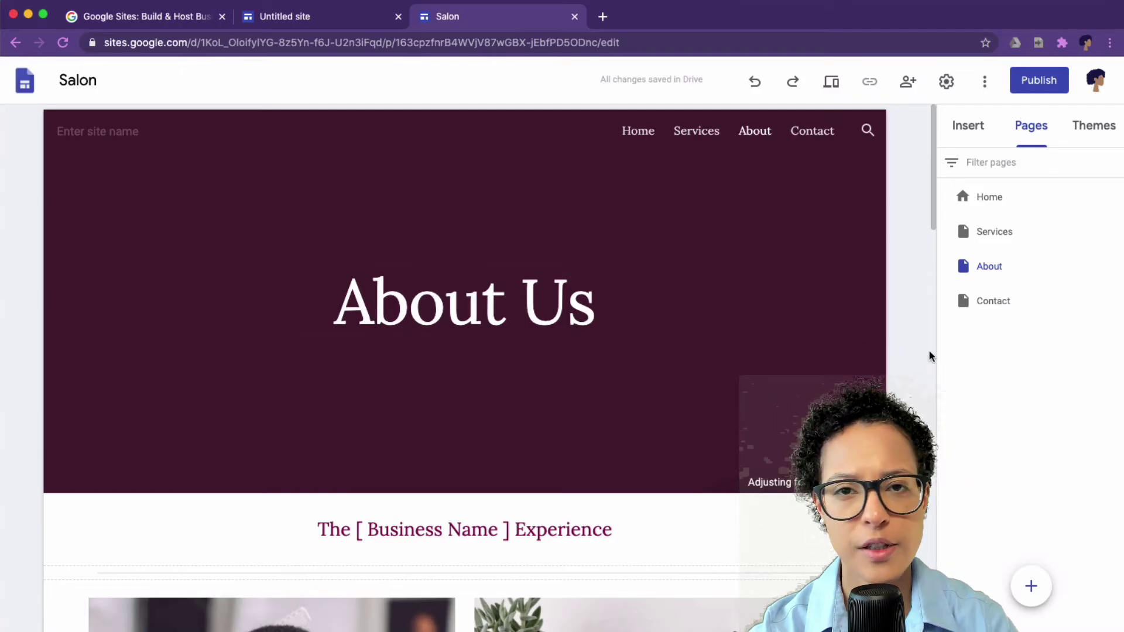
{"action": "scroll", "coordinate": [913, 356], "scroll_direction": "down", "scroll_amount": 5}
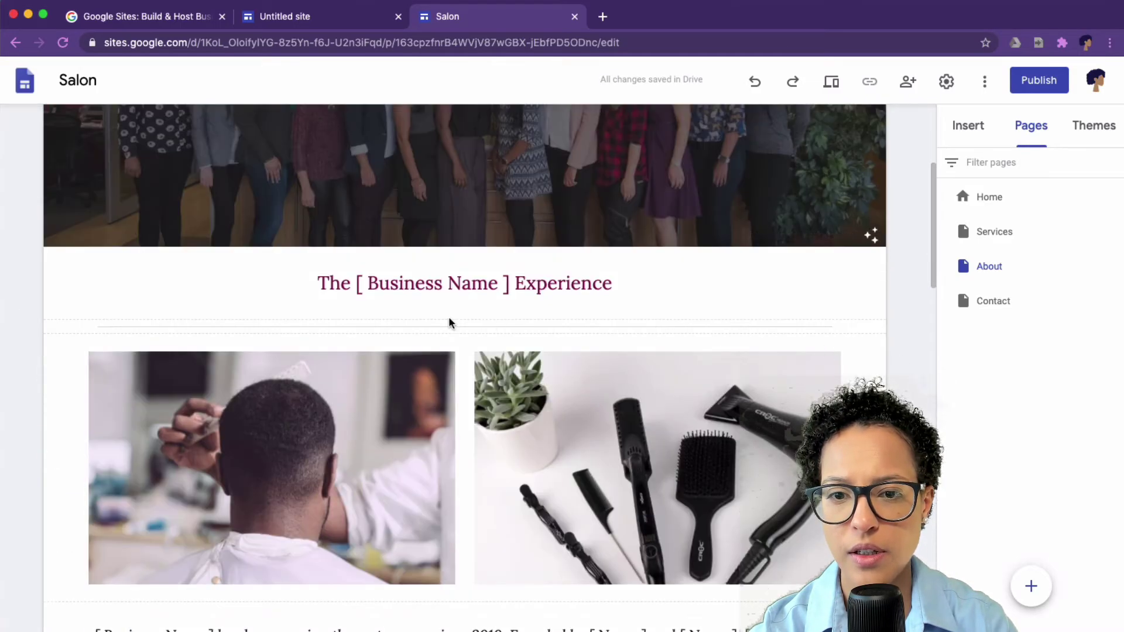
Step: Replace '[ Business Name ]' in the About page heading with Techettes, making it 'The Techettes Experience'
{"action": "left_click", "coordinate": [375, 283]}
{"action": "left_click_drag", "start_coordinate": [388, 283], "coordinate": [502, 290]}
{"action": "type", "text": "Techette"}
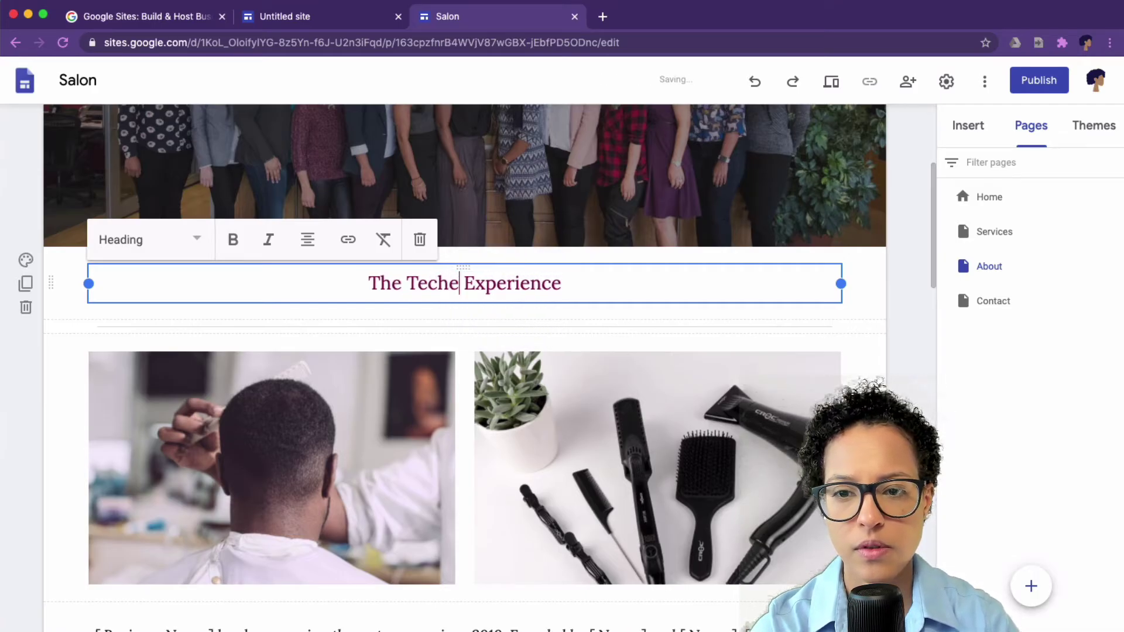
{"action": "type", "text": "s"}
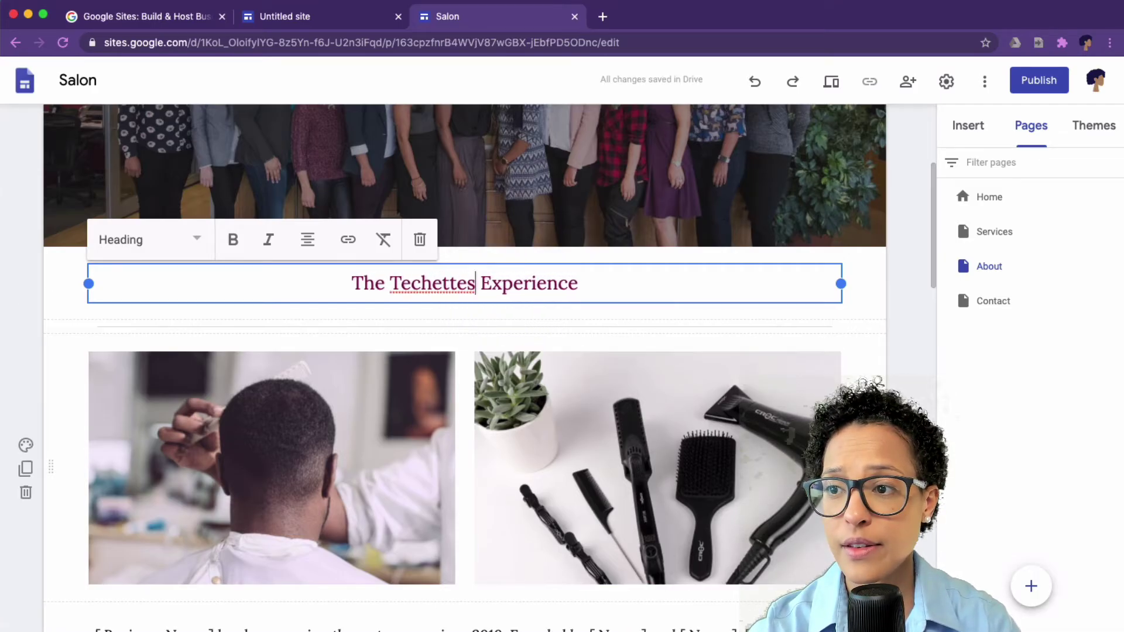
{"action": "scroll", "coordinate": [715, 396], "scroll_direction": "down", "scroll_amount": 1}
{"action": "scroll", "coordinate": [439, 413], "scroll_direction": "down", "scroll_amount": 10}
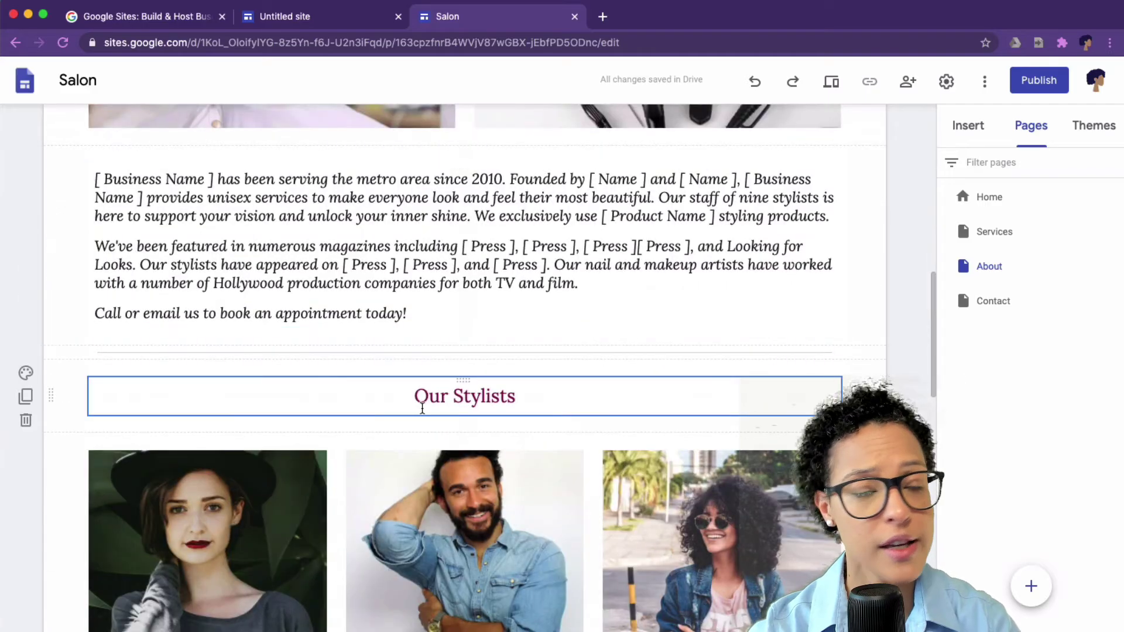
{"action": "scroll", "coordinate": [409, 403], "scroll_direction": "down", "scroll_amount": 18}
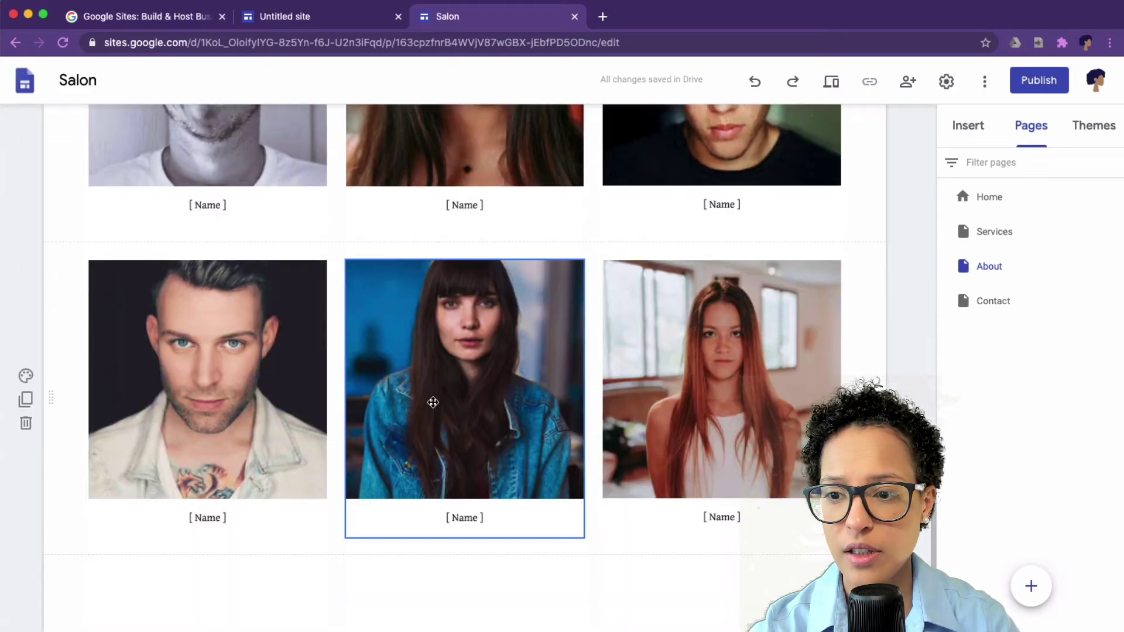
{"action": "scroll", "coordinate": [918, 374], "scroll_direction": "up", "scroll_amount": 5}
{"action": "scroll", "coordinate": [919, 375], "scroll_direction": "down", "scroll_amount": 6}
{"action": "scroll", "coordinate": [919, 374], "scroll_direction": "up", "scroll_amount": 4}
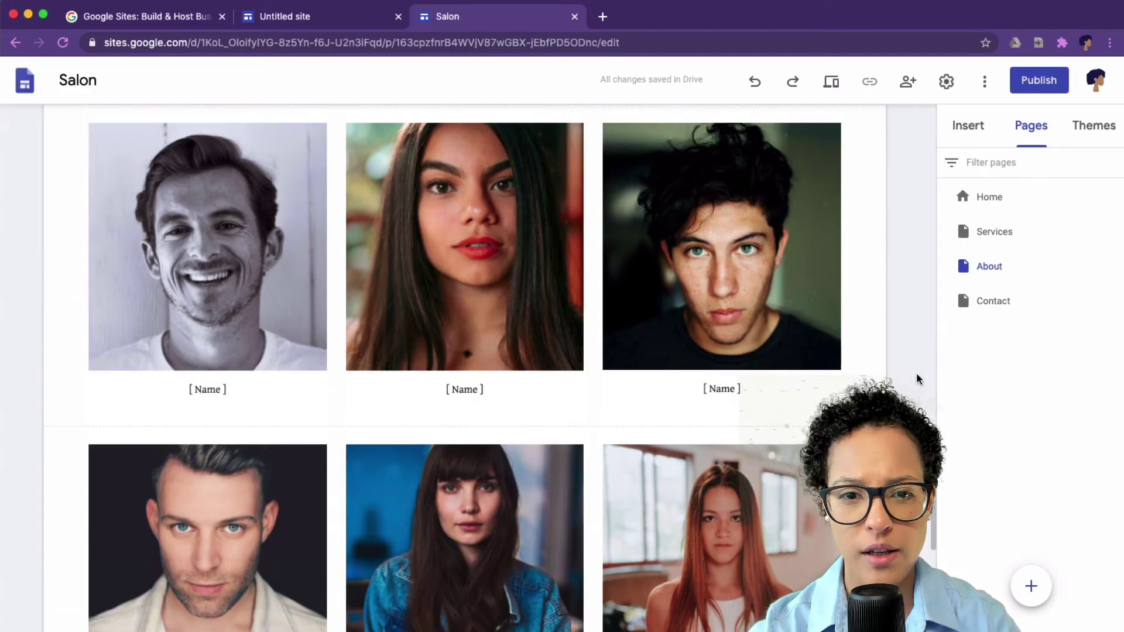
{"action": "left_click", "coordinate": [182, 295]}
{"action": "left_click", "coordinate": [696, 392]}
{"action": "scroll", "coordinate": [911, 385], "scroll_direction": "down", "scroll_amount": 4}
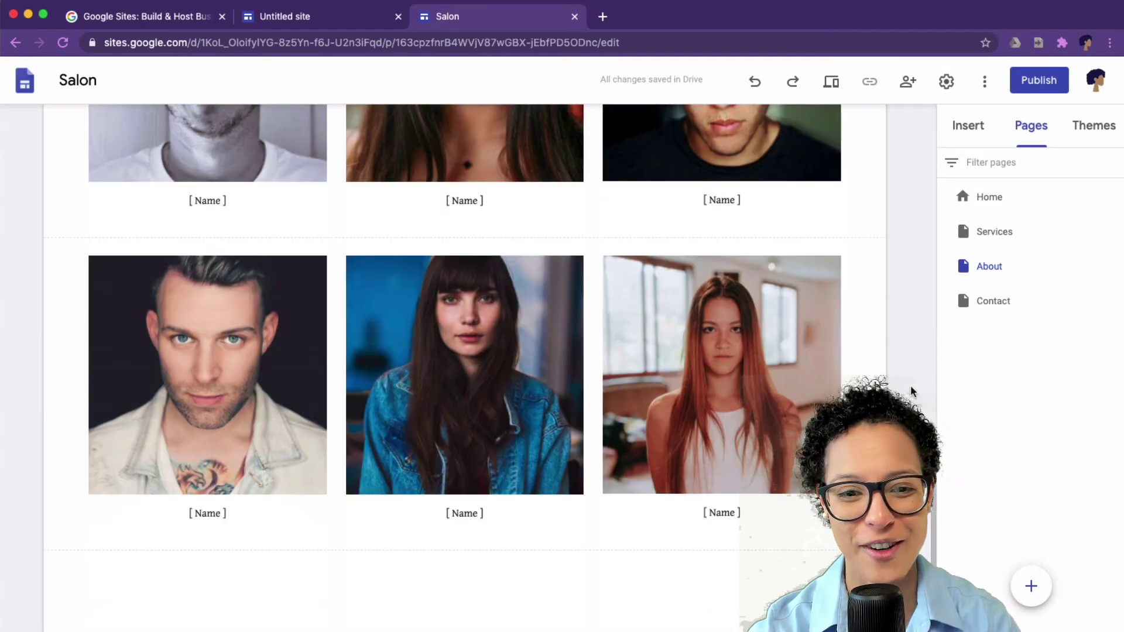
{"action": "scroll", "coordinate": [910, 385], "scroll_direction": "down", "scroll_amount": 4}
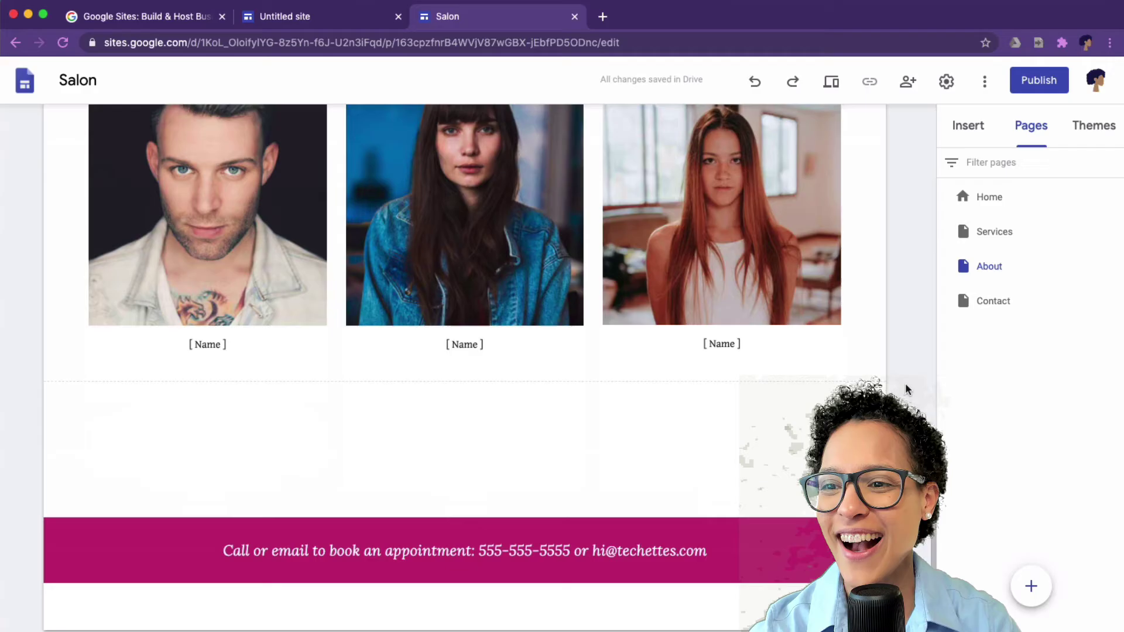
{"action": "key", "text": "ctrl+z"}
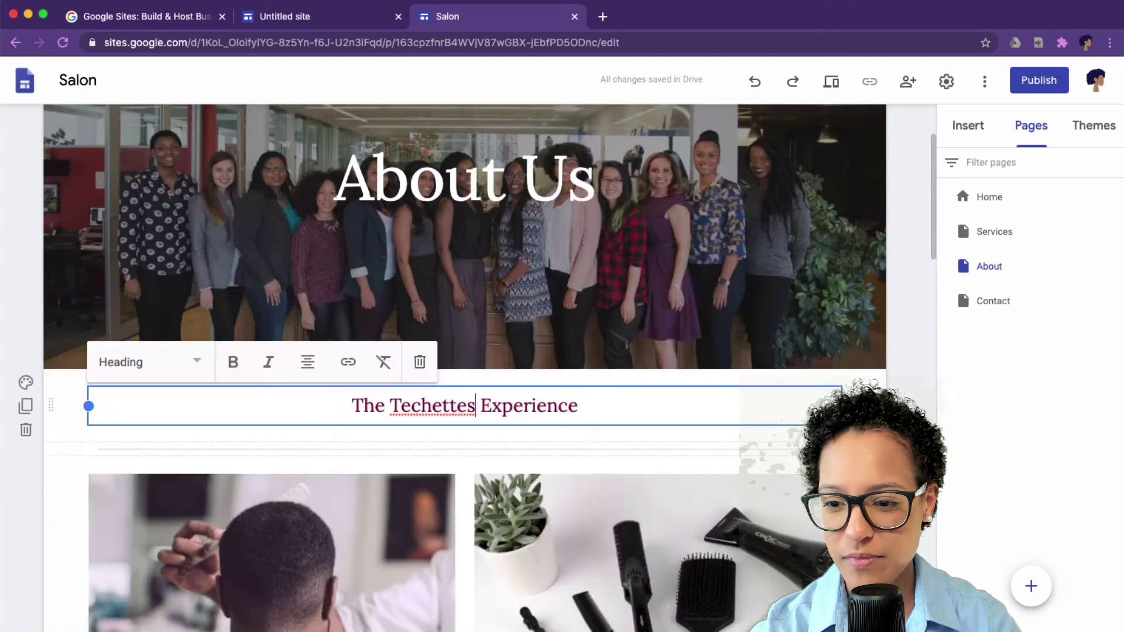
{"action": "scroll", "coordinate": [857, 202], "scroll_direction": "up", "scroll_amount": 7}
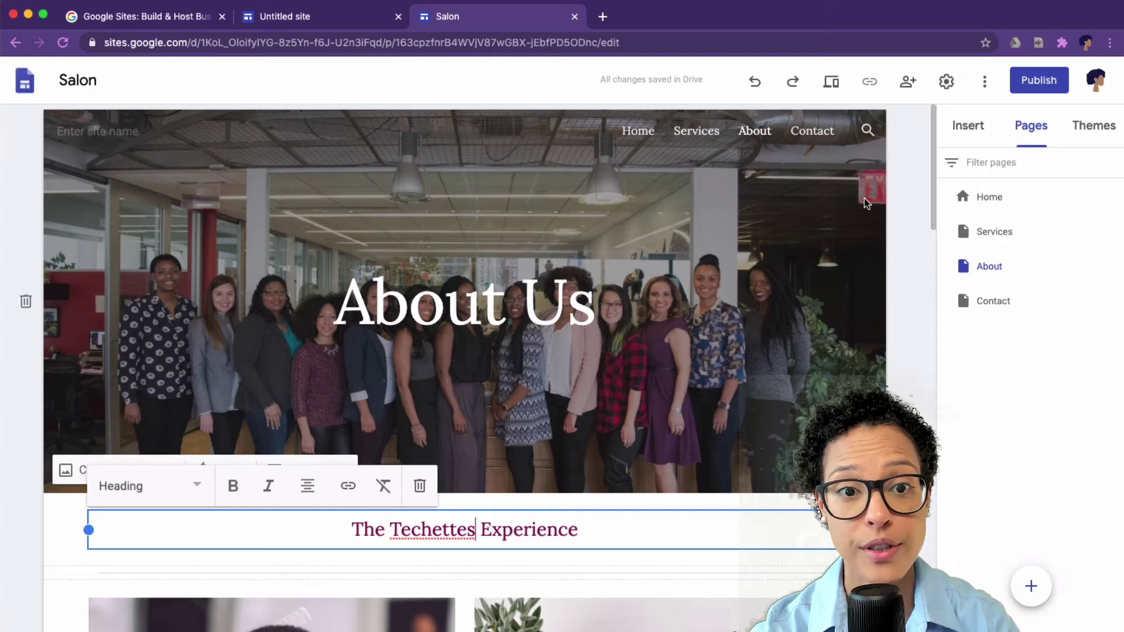
{"action": "left_click", "coordinate": [132, 131]}
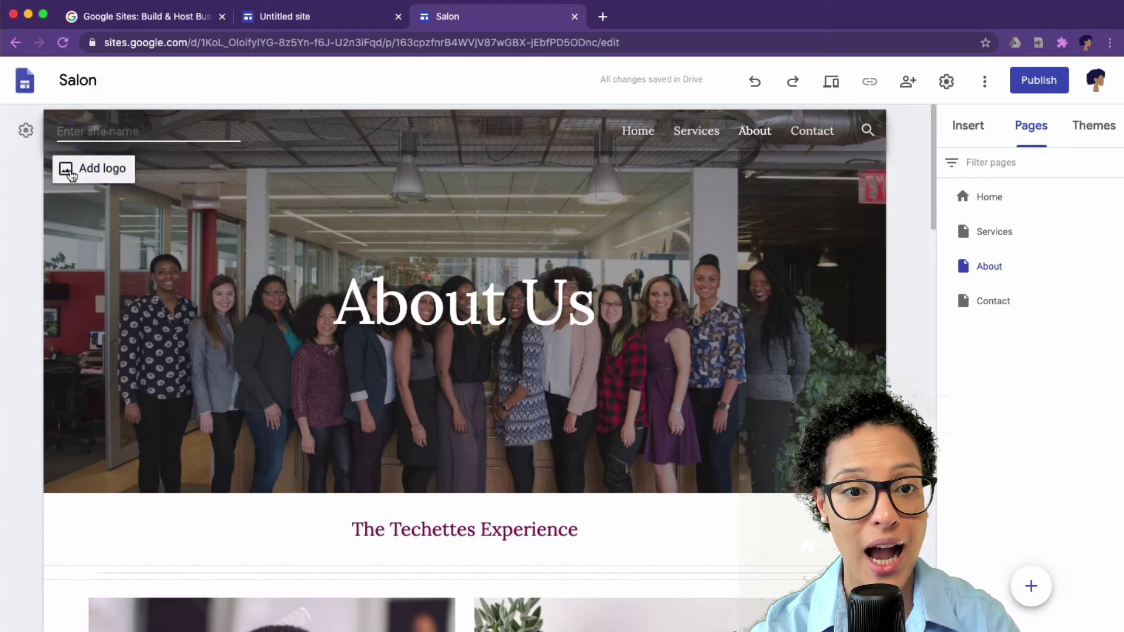
Step: Set the whole 'The Techettes Experience' heading in italics, confirming the link dialog with Apply
{"action": "type", "text": "Te"}
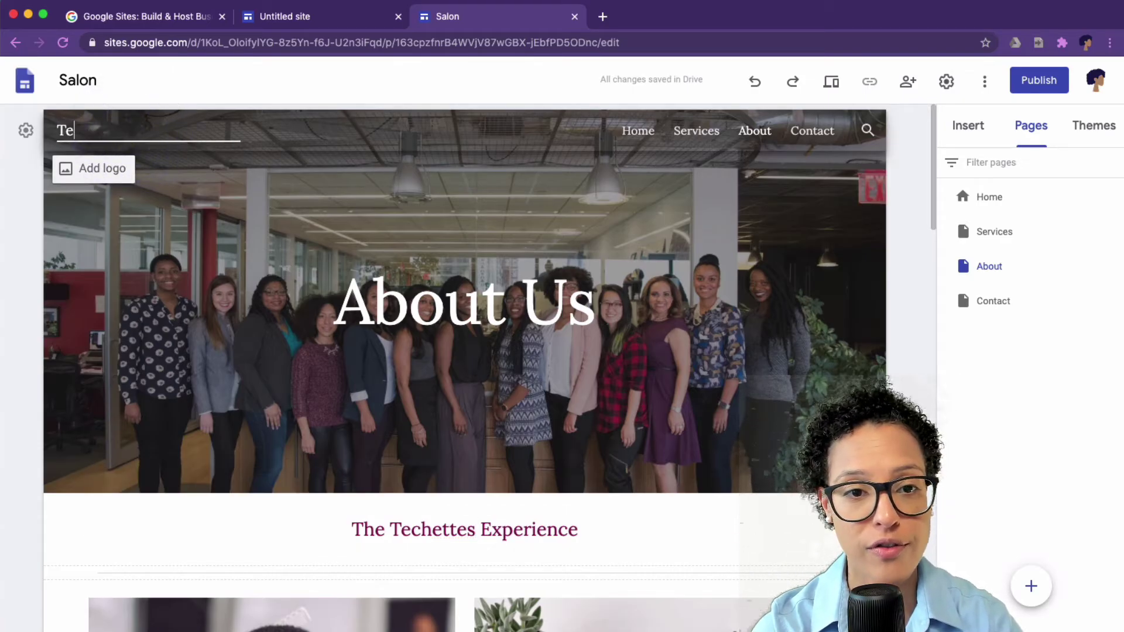
{"action": "type", "text": "chettes"}
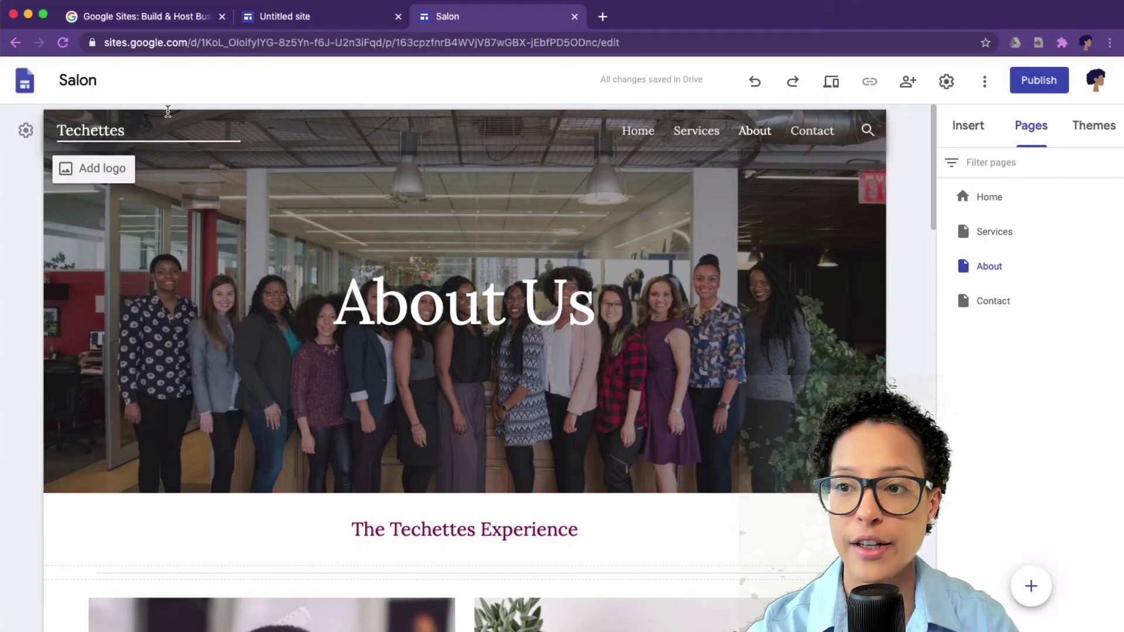
{"action": "left_click", "coordinate": [579, 532]}
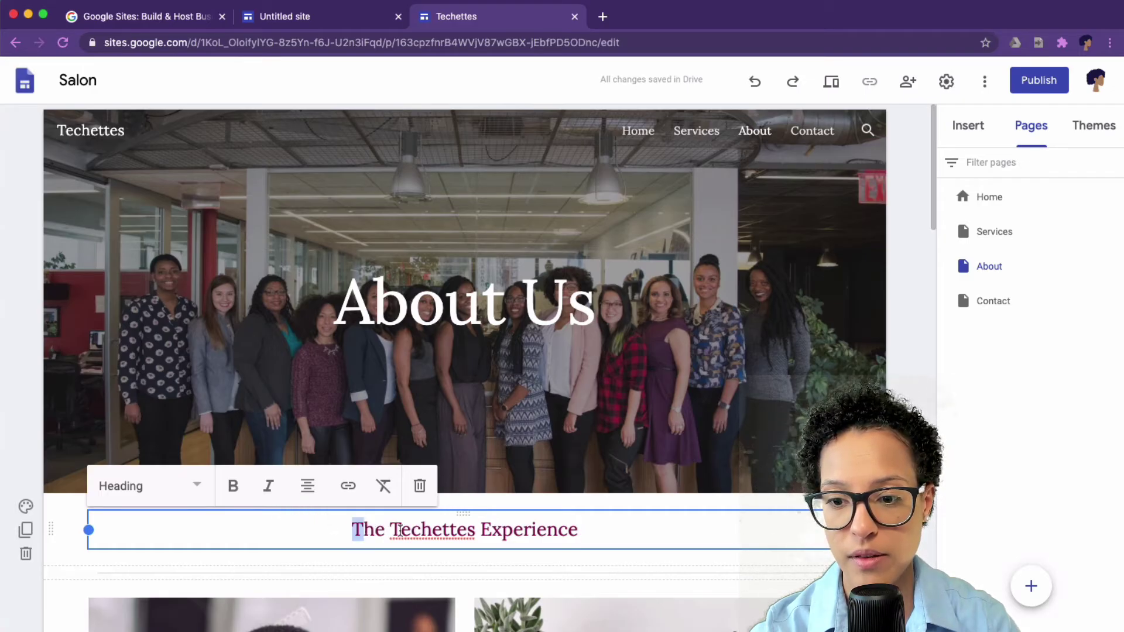
{"action": "left_click_drag", "start_coordinate": [400, 529], "coordinate": [577, 536]}
{"action": "left_click", "coordinate": [268, 486]}
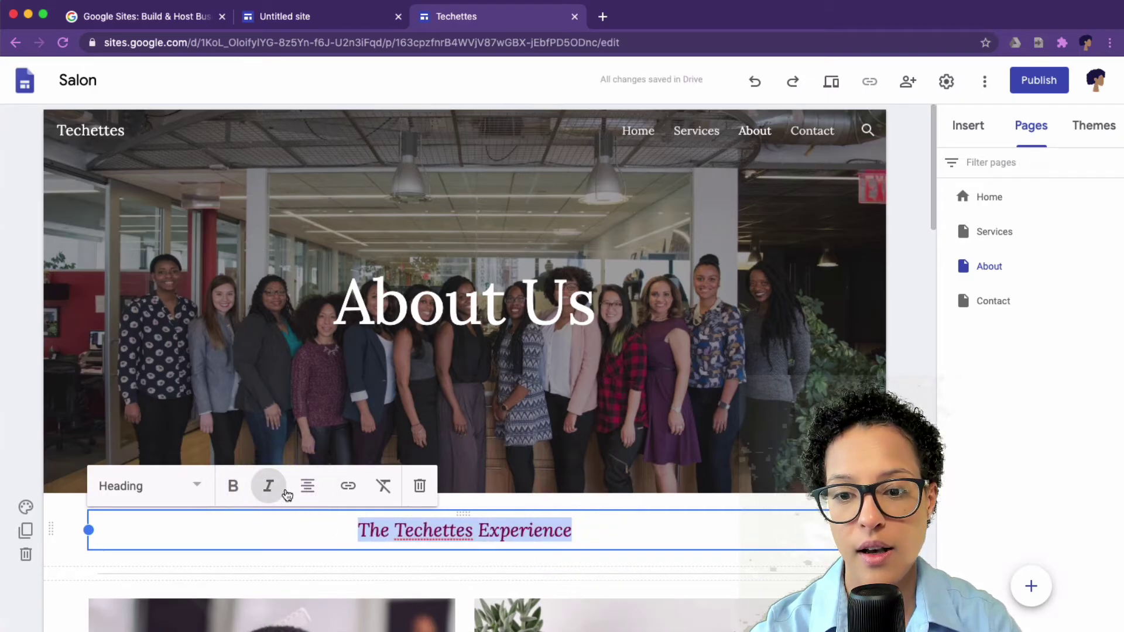
{"action": "left_click", "coordinate": [349, 486]}
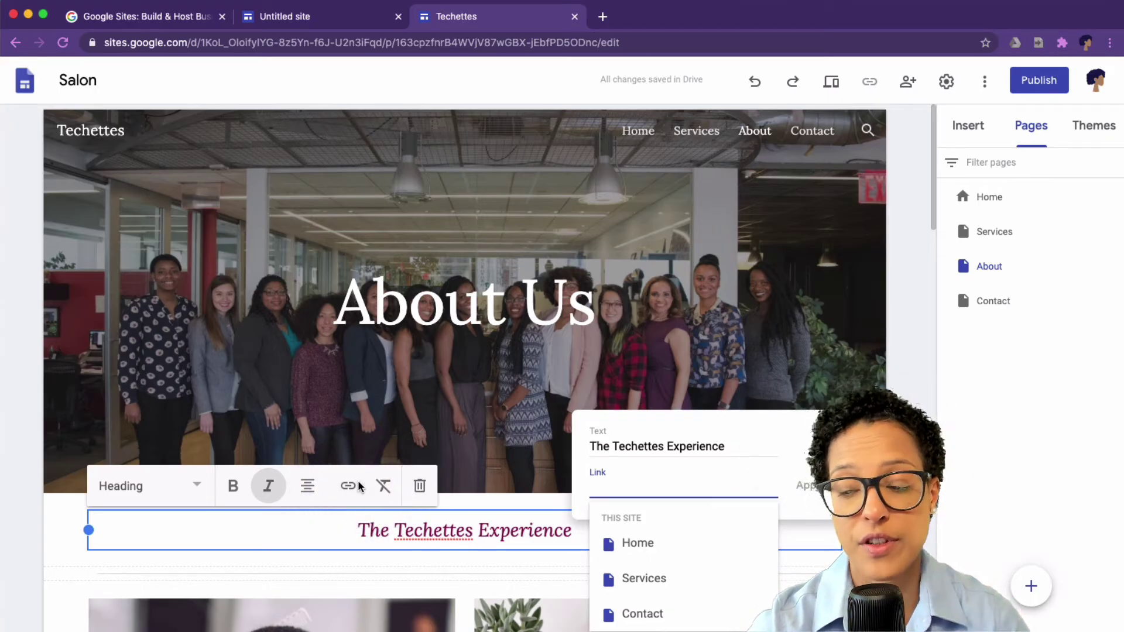
{"action": "left_click", "coordinate": [798, 485]}
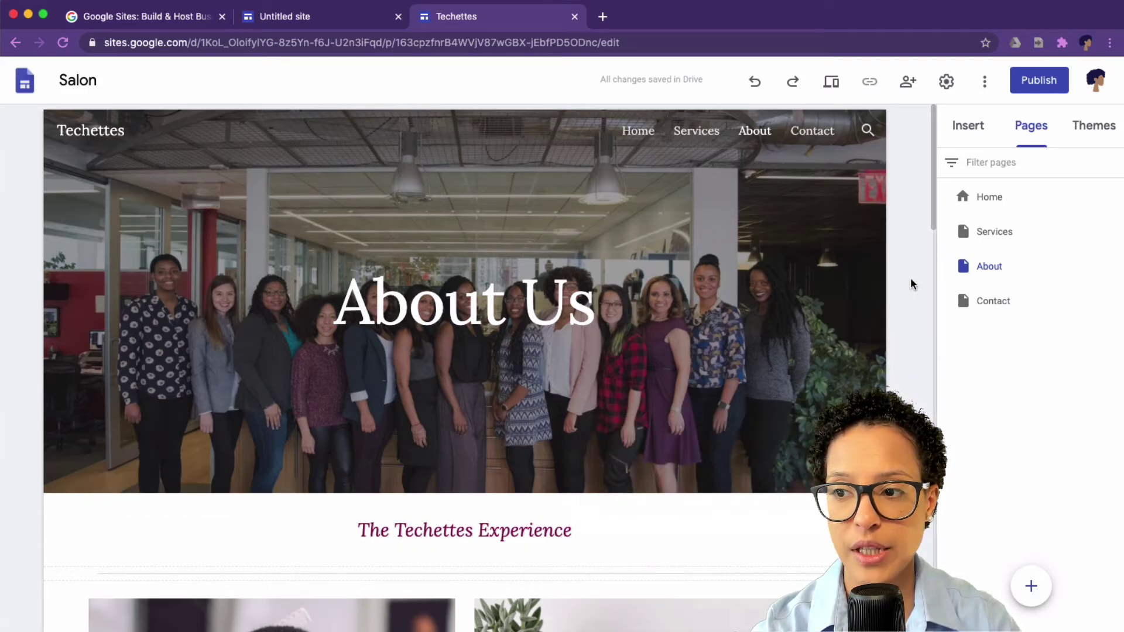
{"action": "scroll", "coordinate": [884, 363], "scroll_direction": "down", "scroll_amount": 10}
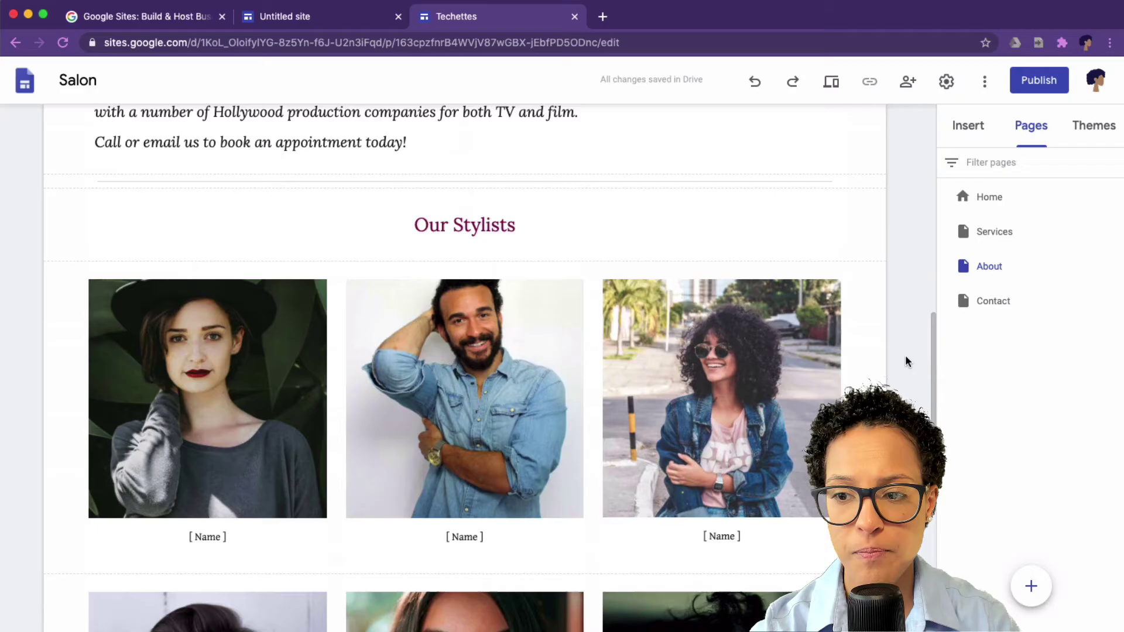
Step: Scroll down to the About page's stylist photos, then open a new blank Chrome tab
{"action": "scroll", "coordinate": [905, 358], "scroll_direction": "down", "scroll_amount": 4}
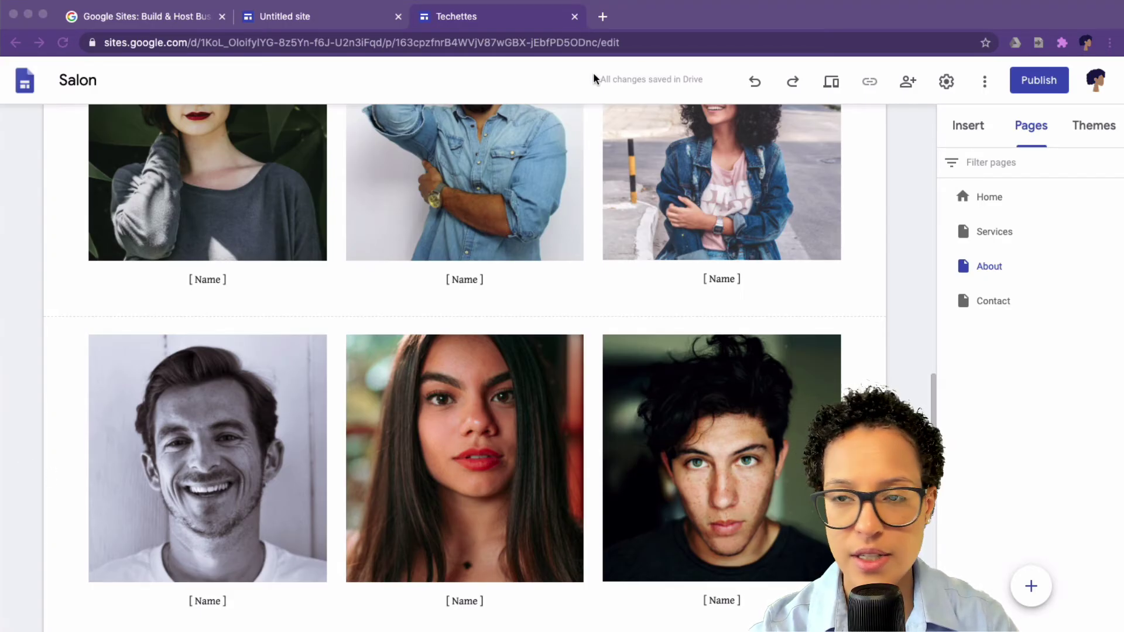
{"action": "left_click", "coordinate": [607, 19]}
{"action": "left_click", "coordinate": [604, 16]}
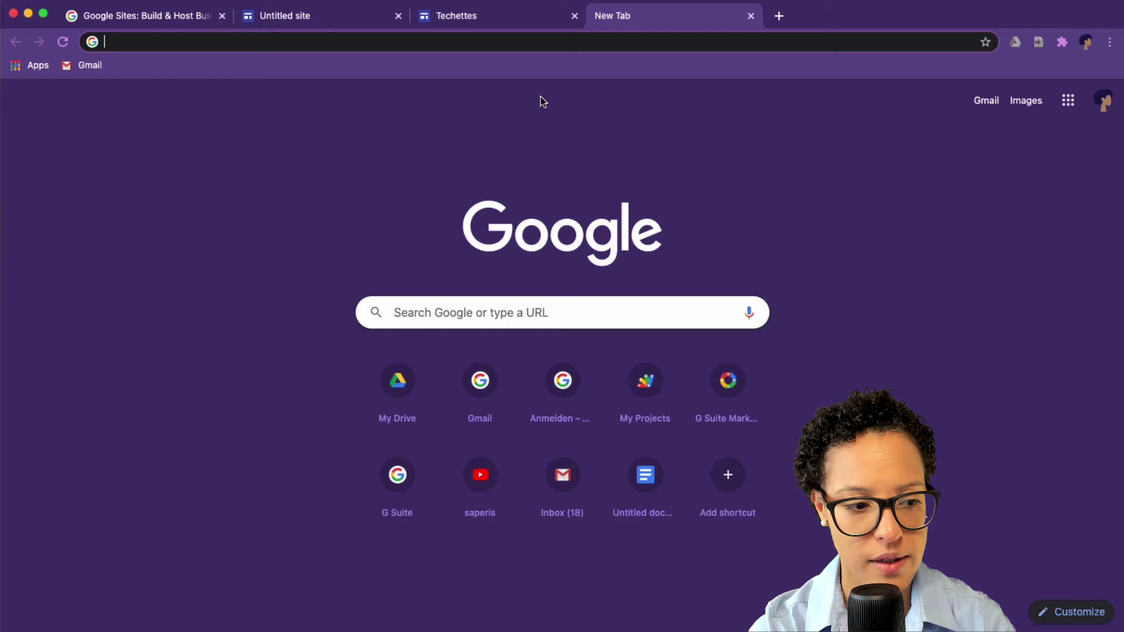
Step: Load sites-demo.saperis.io in the new tab, then go back to the Salon editor tab
{"action": "type", "text": "sites"}
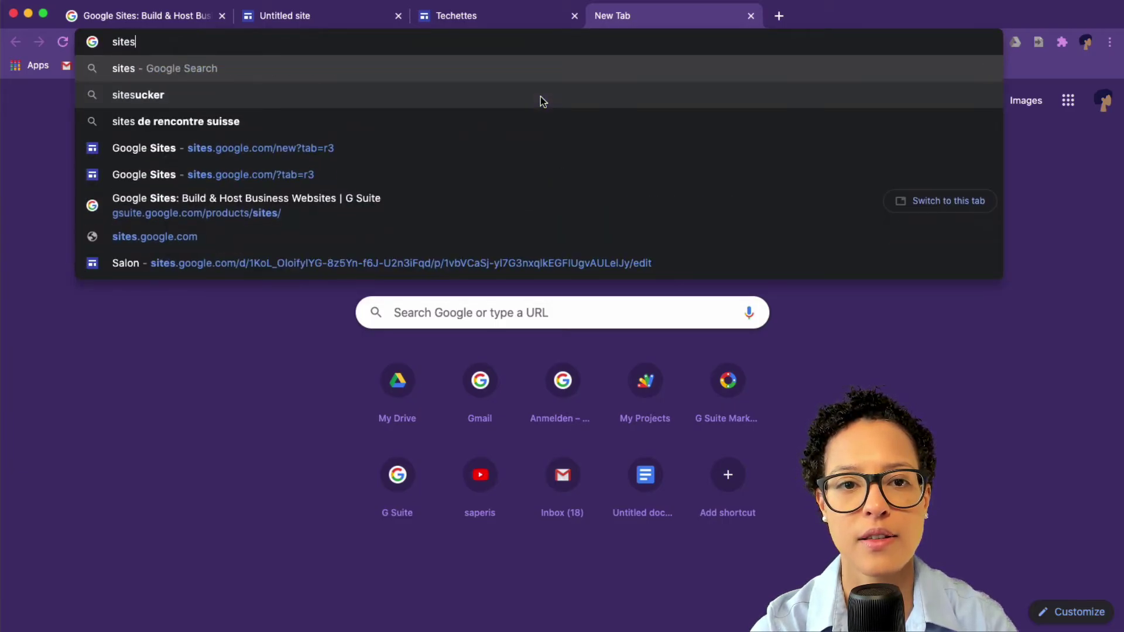
{"action": "type", "text": "-demo.s"}
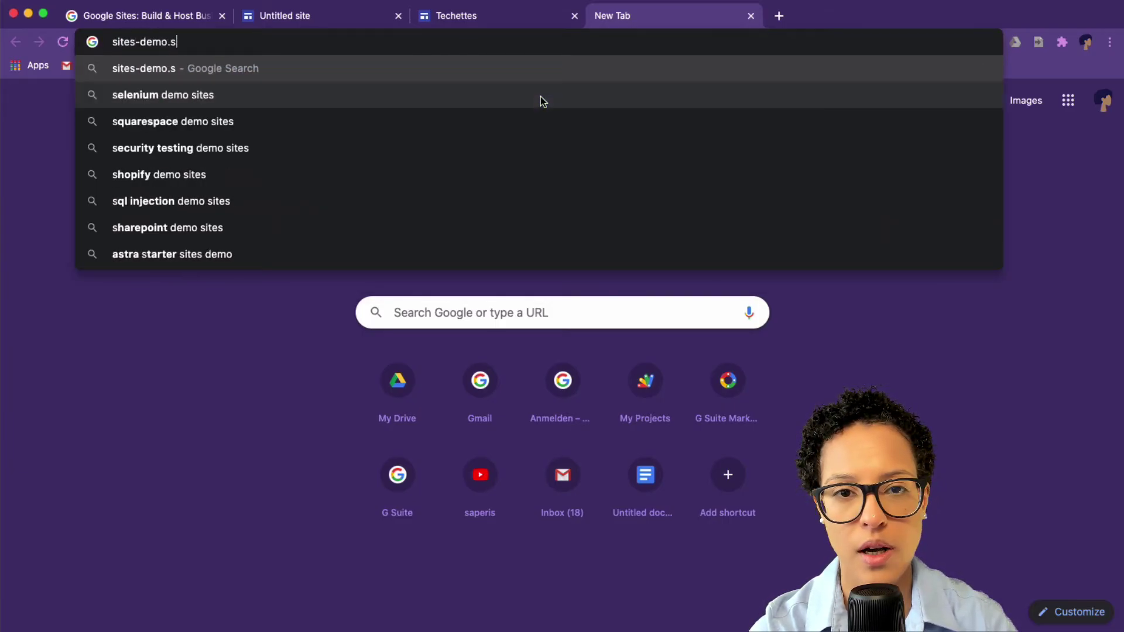
{"action": "type", "text": "aperis.io"}
{"action": "key", "text": "Return"}
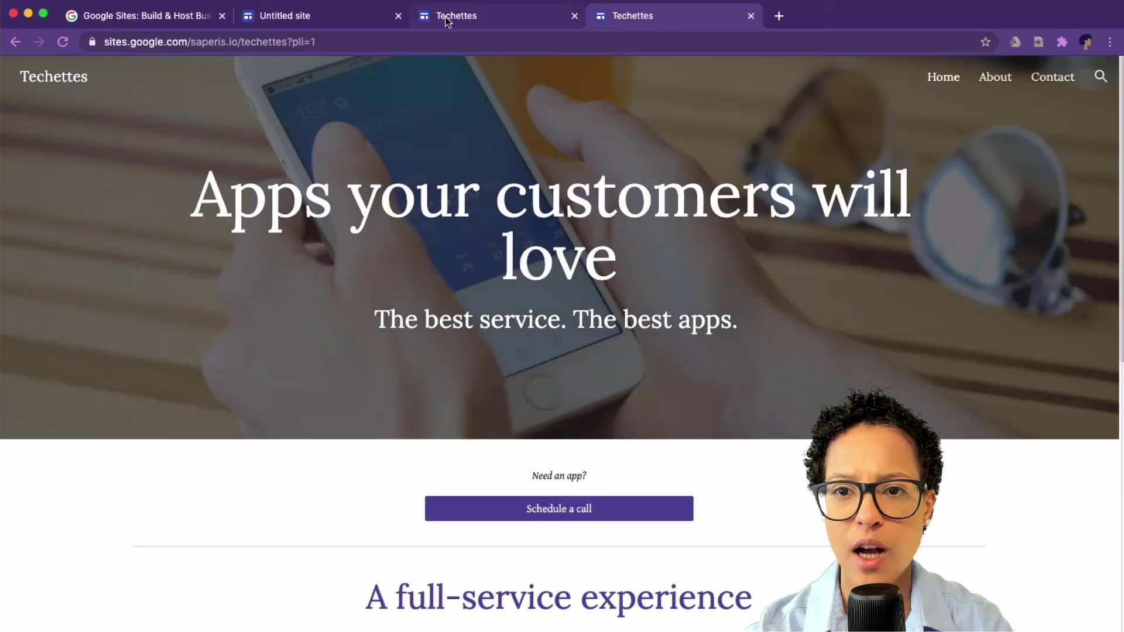
{"action": "left_click", "coordinate": [448, 16]}
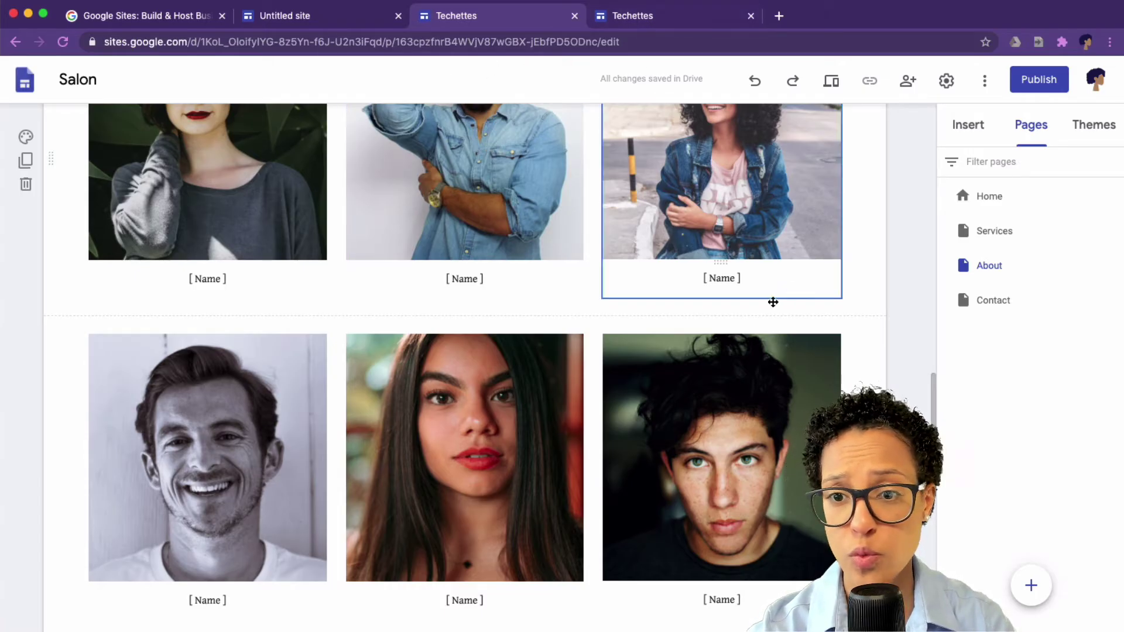
{"action": "scroll", "coordinate": [750, 314], "scroll_direction": "up", "scroll_amount": 8}
{"action": "left_click", "coordinate": [400, 227]}
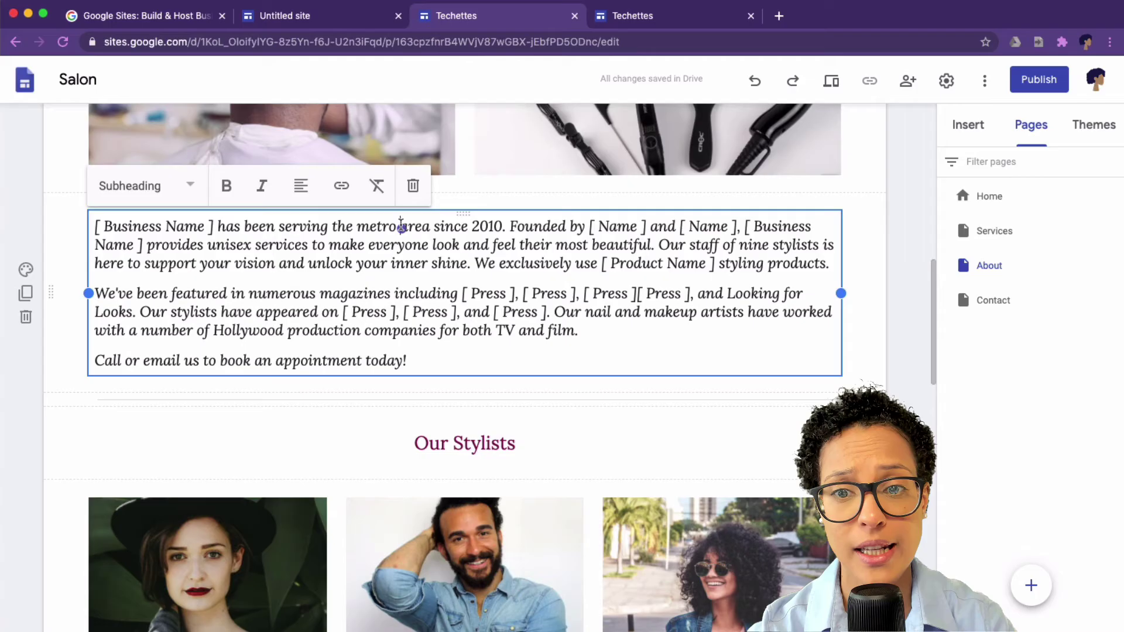
{"action": "scroll", "coordinate": [515, 278], "scroll_direction": "up", "scroll_amount": 4}
{"action": "left_click", "coordinate": [544, 284]}
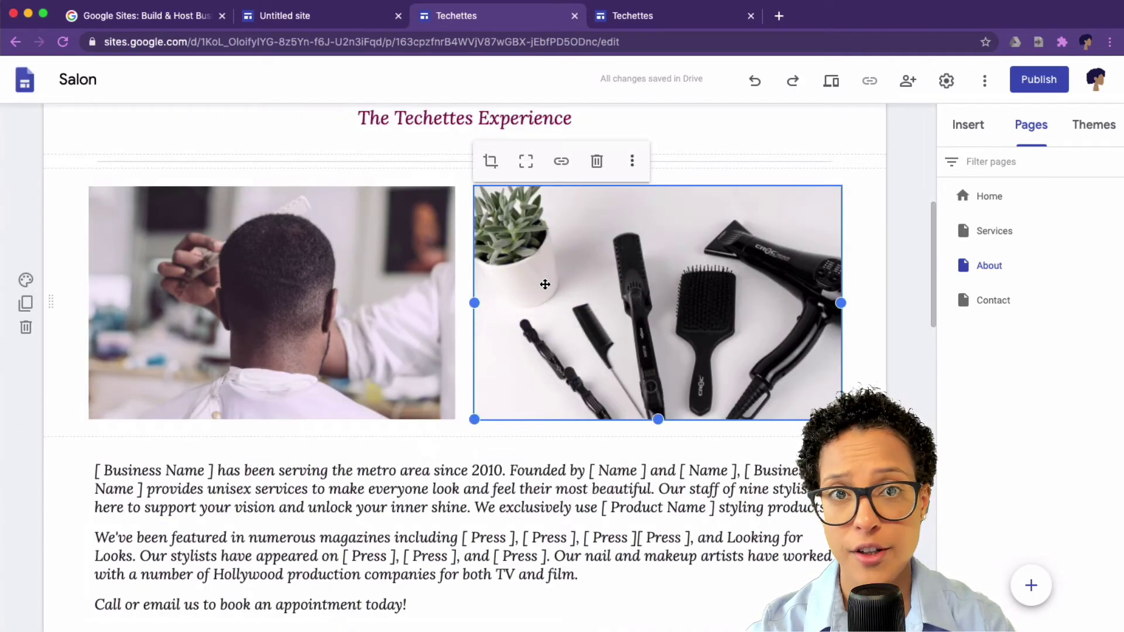
{"action": "left_click", "coordinate": [454, 470]}
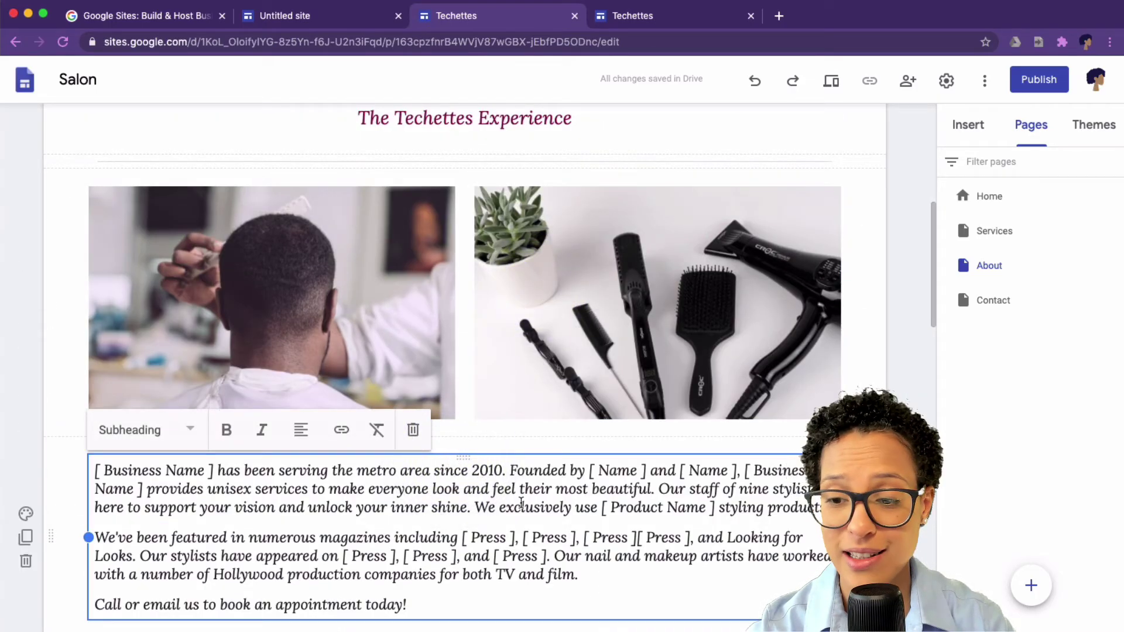
{"action": "left_click_drag", "start_coordinate": [588, 471], "coordinate": [647, 472]}
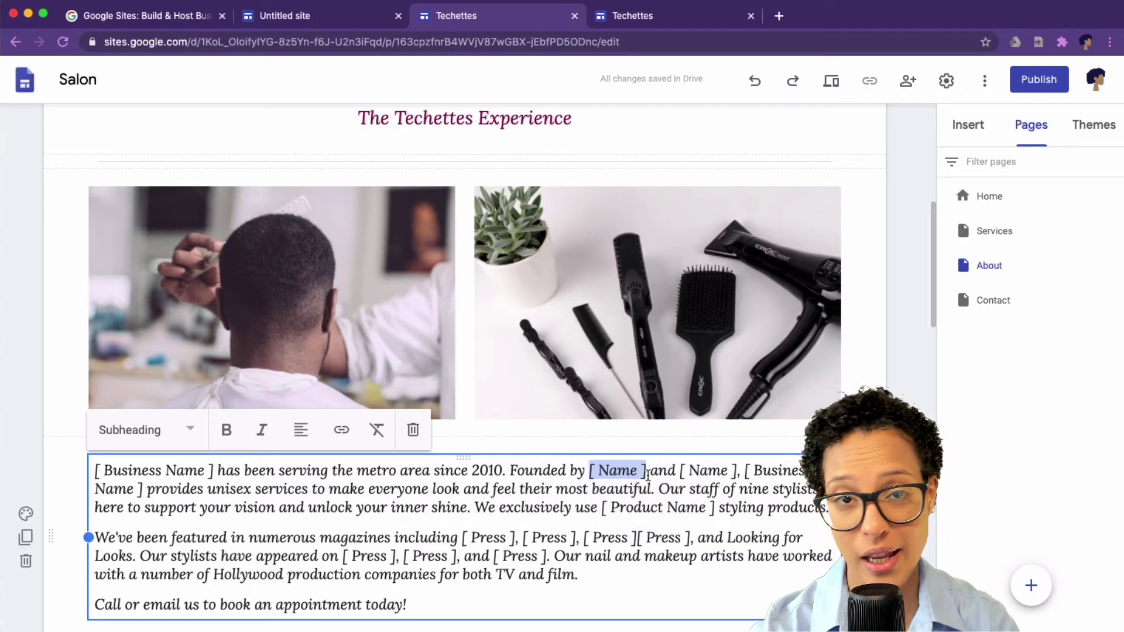
{"action": "left_click", "coordinate": [642, 15]}
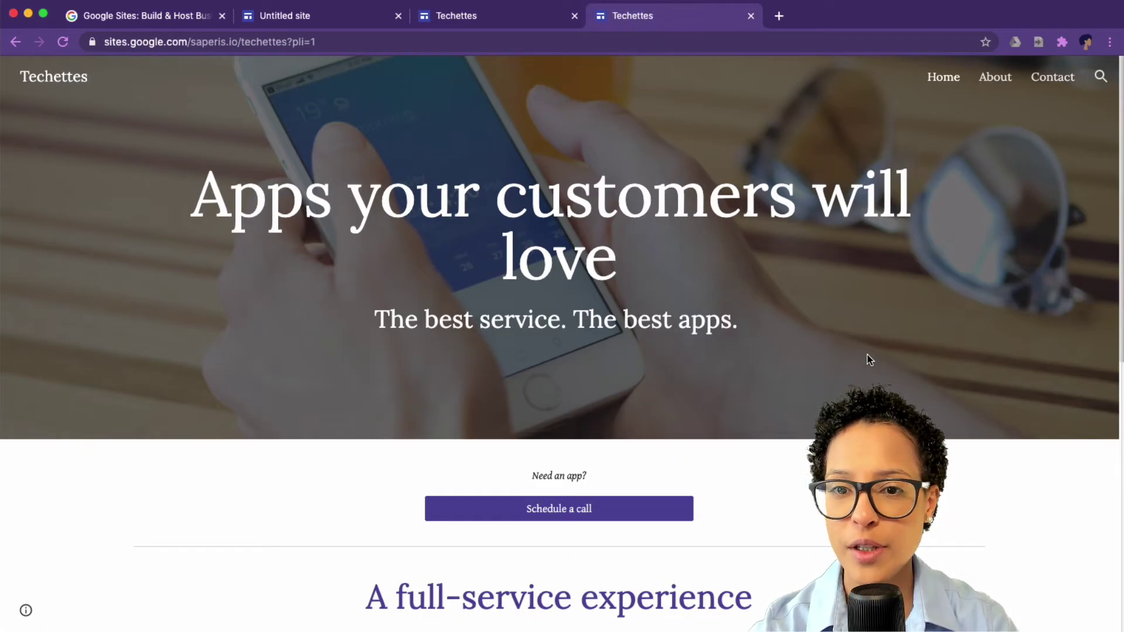
Step: Scroll through the live site's home page, then open and scroll its About page
{"action": "scroll", "coordinate": [867, 354], "scroll_direction": "down", "scroll_amount": 4}
{"action": "scroll", "coordinate": [1003, 322], "scroll_direction": "down", "scroll_amount": 5}
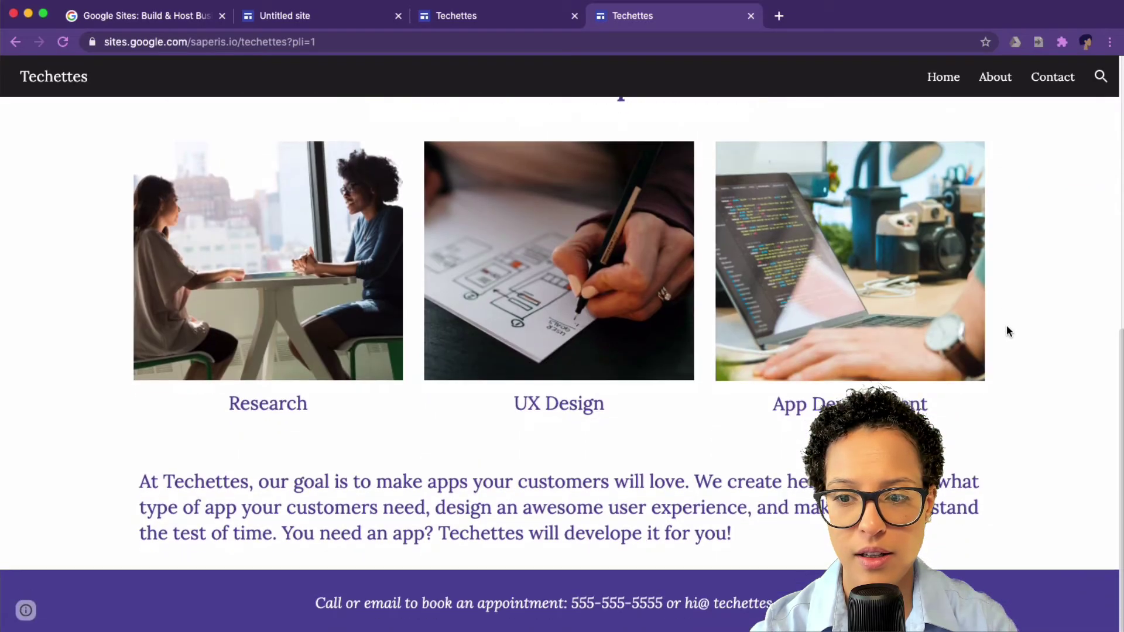
{"action": "scroll", "coordinate": [1006, 327], "scroll_direction": "up", "scroll_amount": 9}
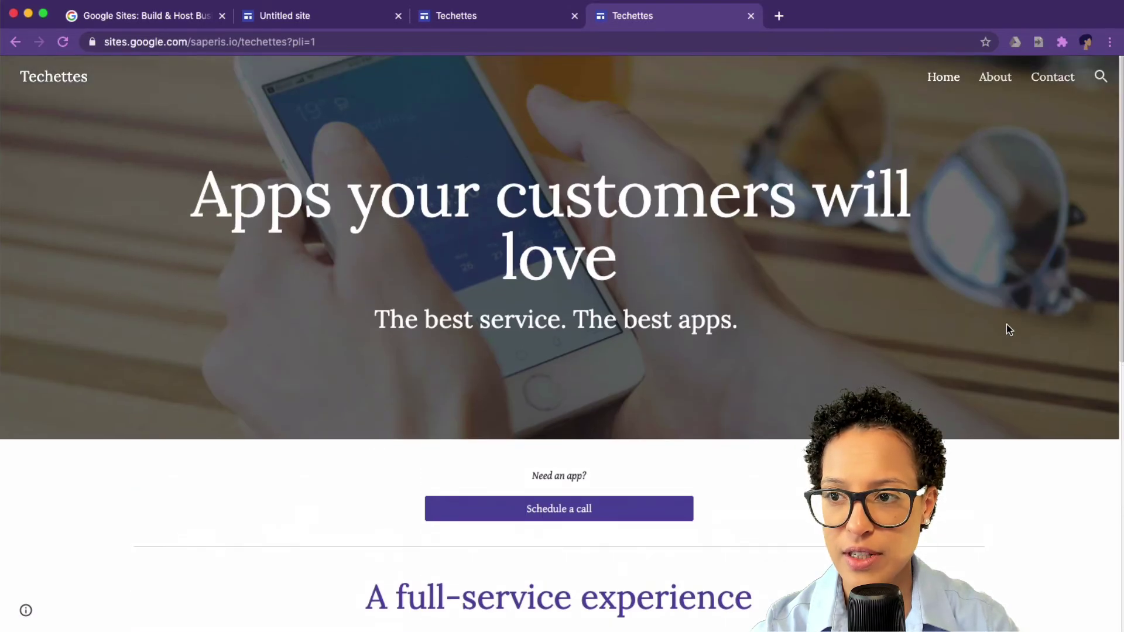
{"action": "left_click", "coordinate": [989, 77]}
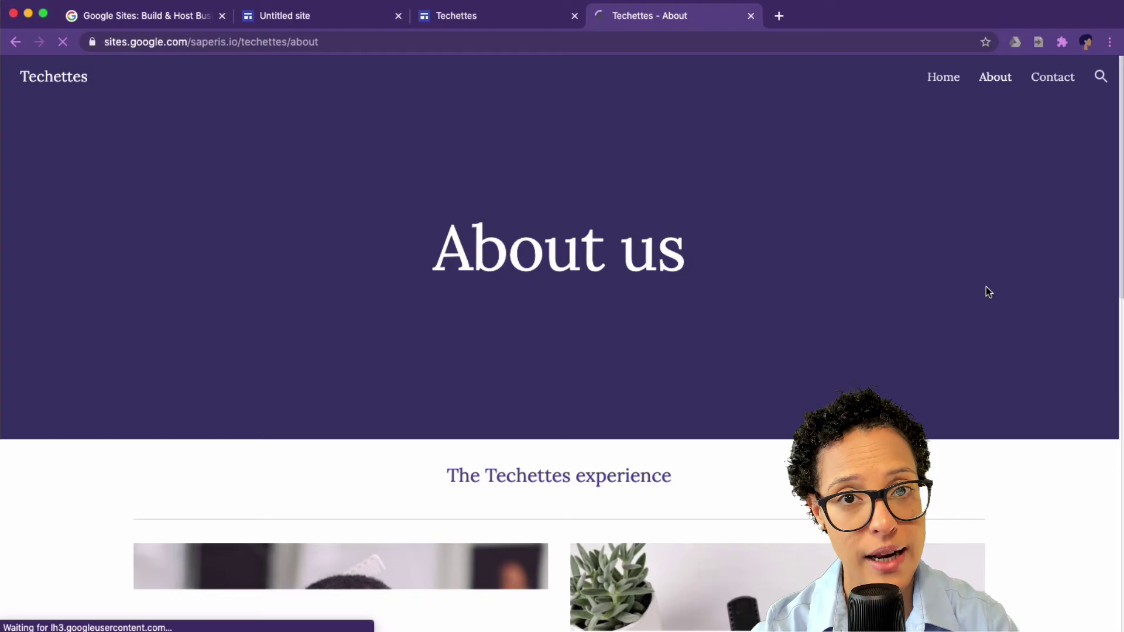
{"action": "scroll", "coordinate": [986, 294], "scroll_direction": "down", "scroll_amount": 12}
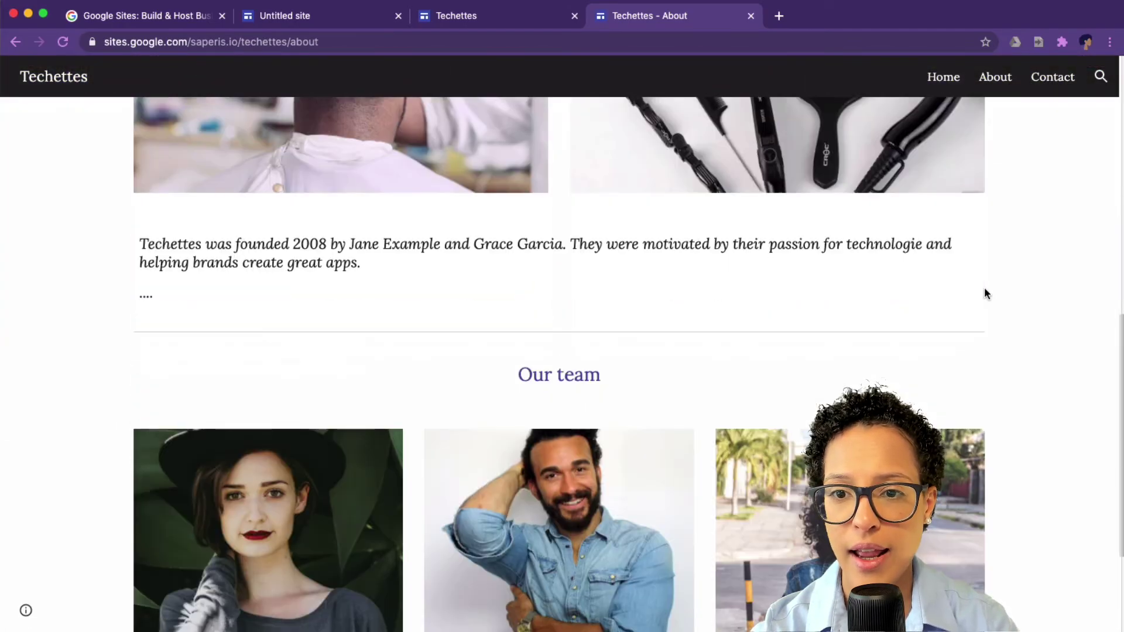
{"action": "scroll", "coordinate": [984, 288], "scroll_direction": "down", "scroll_amount": 2}
{"action": "scroll", "coordinate": [984, 290], "scroll_direction": "up", "scroll_amount": 15}
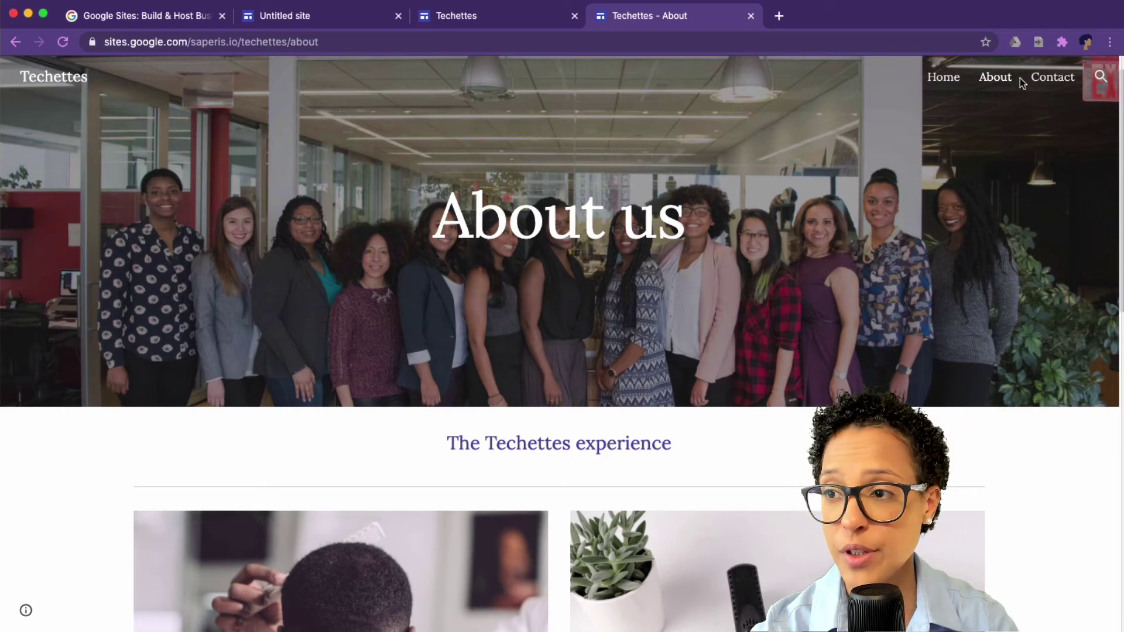
Step: Open the live site's Contact page and scroll to its location text, photo and map
{"action": "left_click", "coordinate": [1042, 84]}
{"action": "scroll", "coordinate": [999, 381], "scroll_direction": "down", "scroll_amount": 6}
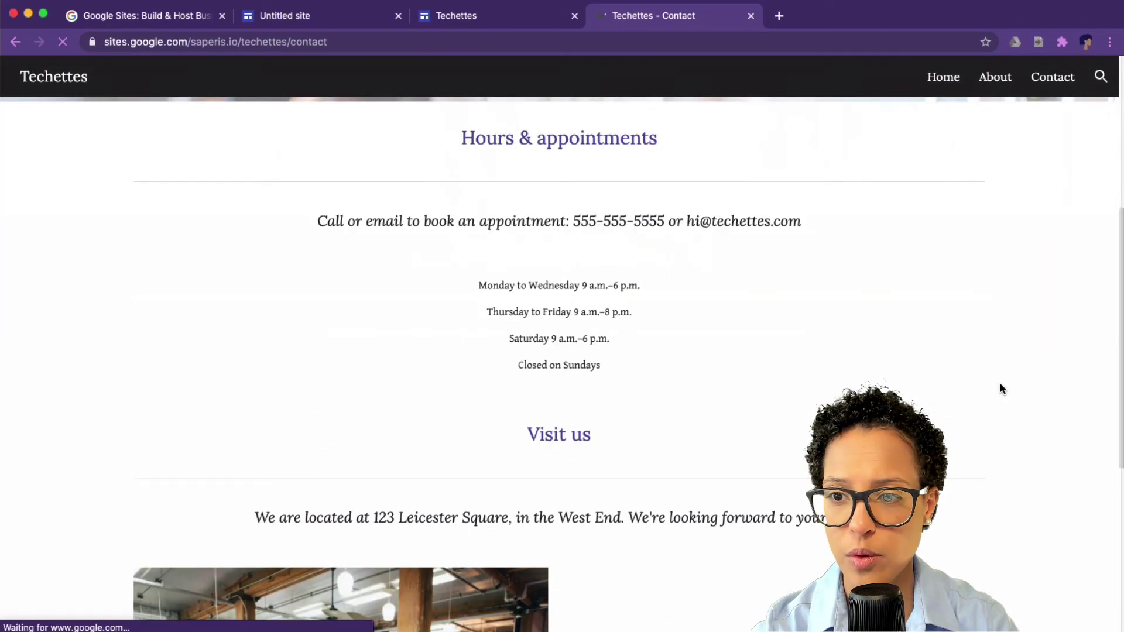
{"action": "scroll", "coordinate": [999, 389], "scroll_direction": "down", "scroll_amount": 1}
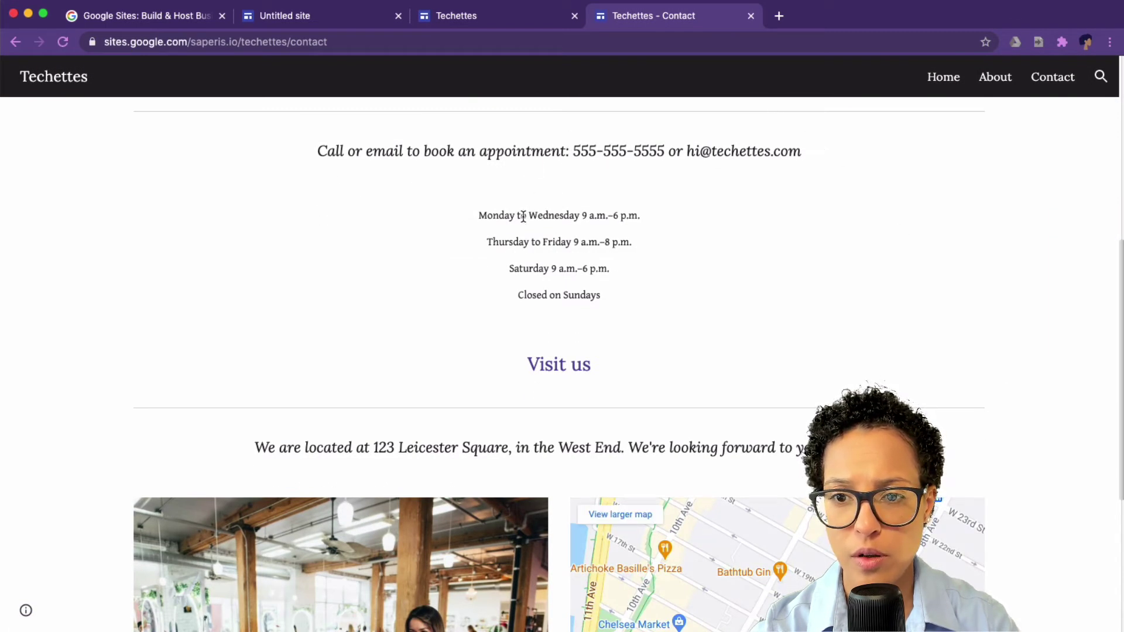
{"action": "scroll", "coordinate": [1037, 466], "scroll_direction": "down", "scroll_amount": 5}
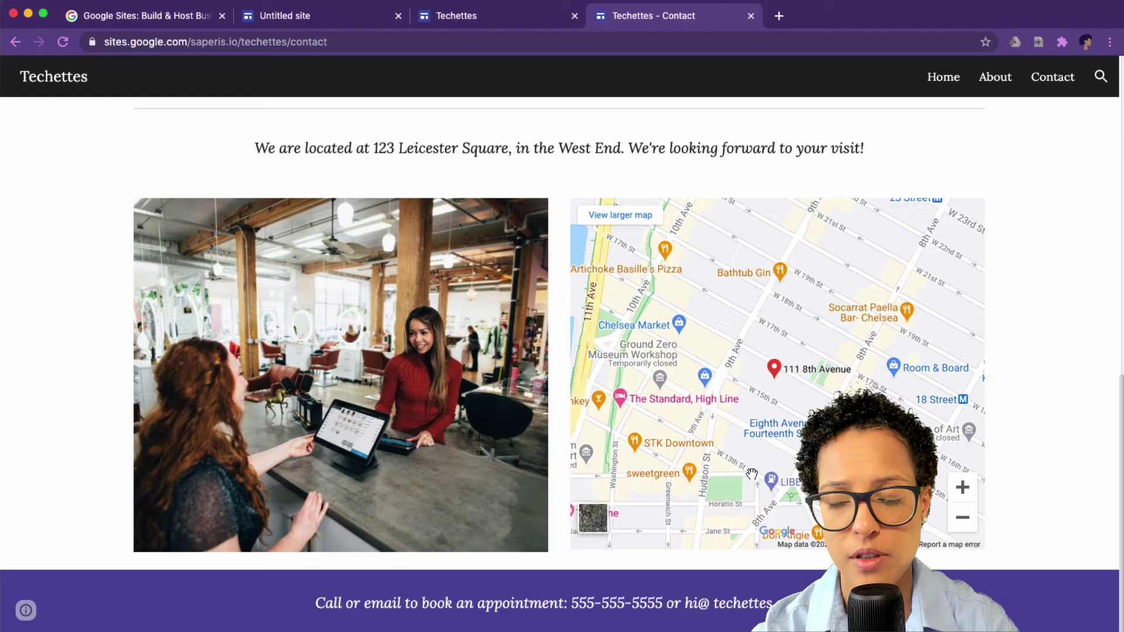
{"action": "scroll", "coordinate": [1008, 375], "scroll_direction": "up", "scroll_amount": 10}
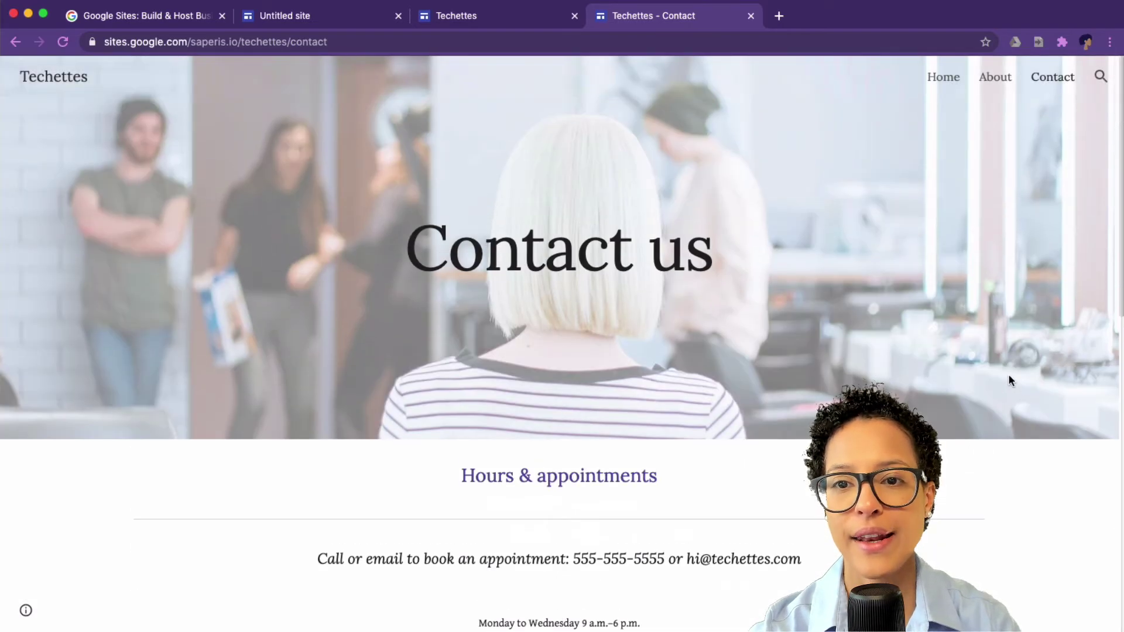